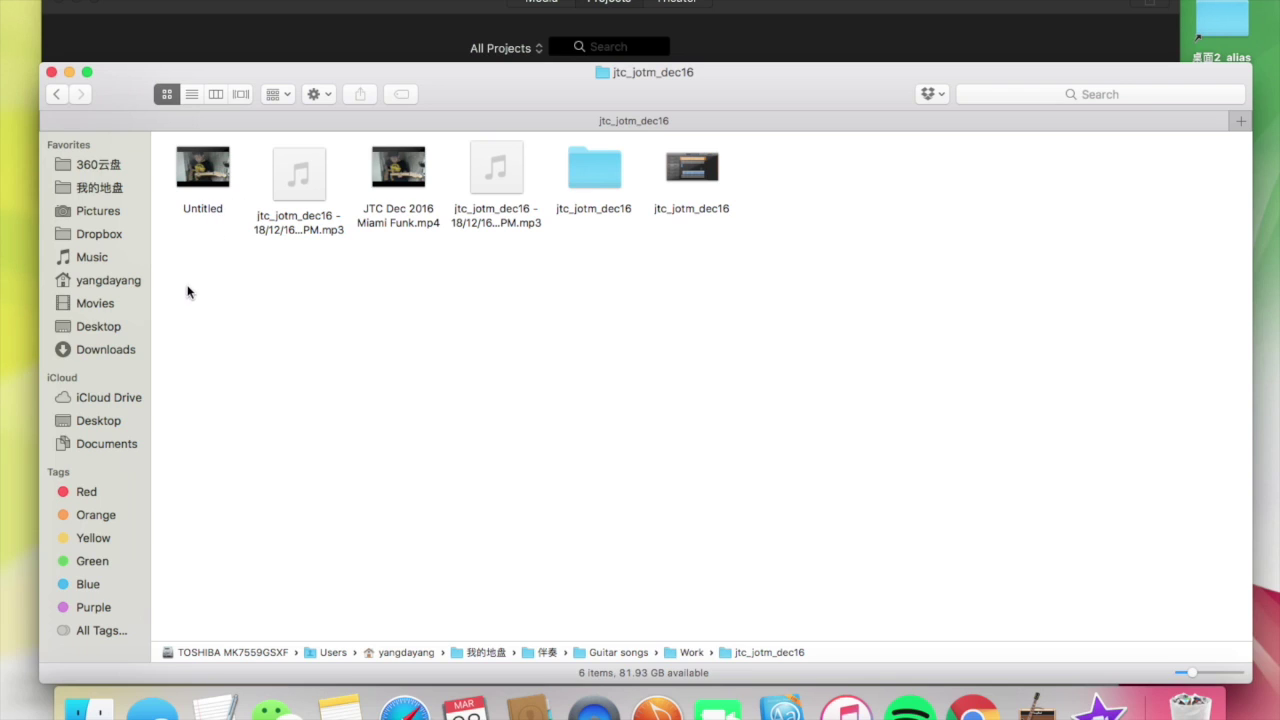
Drag the jtc_jotm_dec16 Finder window to the right and return to iMovie's empty Projects page.
{"action": "left_click_drag", "start_coordinate": [229, 231], "coordinate": [290, 203]}
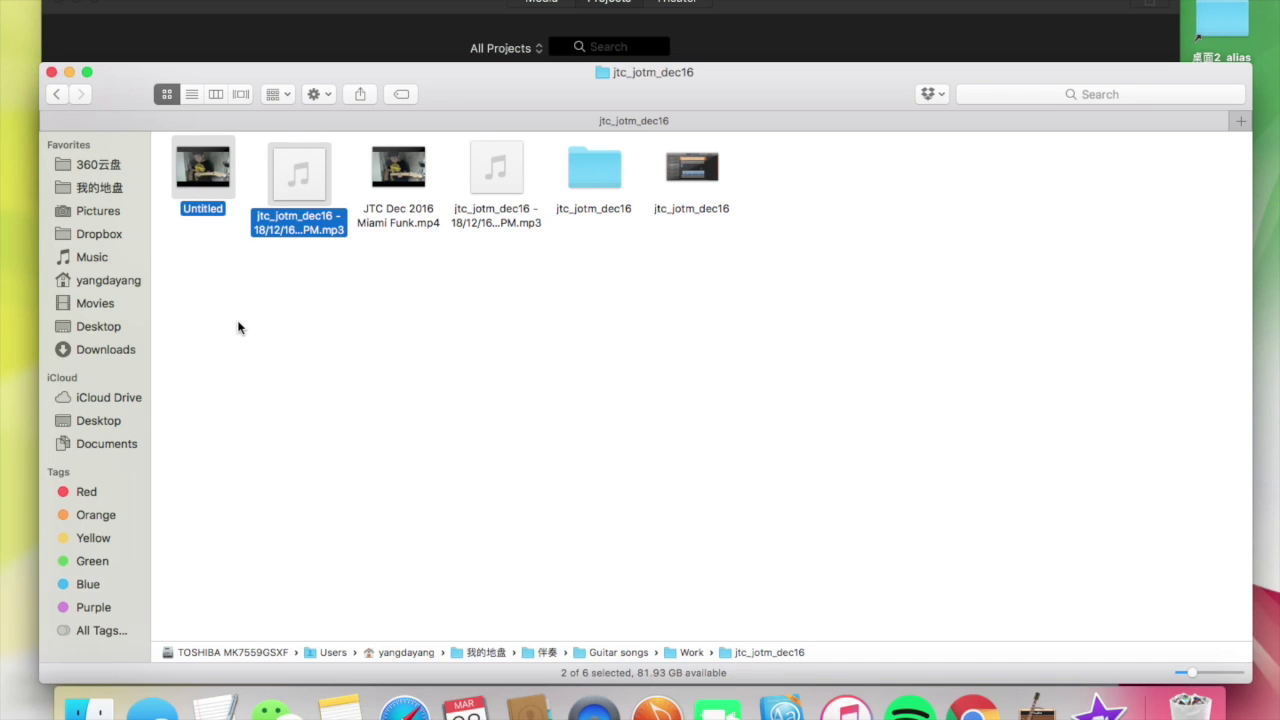
{"action": "left_click_drag", "start_coordinate": [268, 78], "coordinate": [748, 98]}
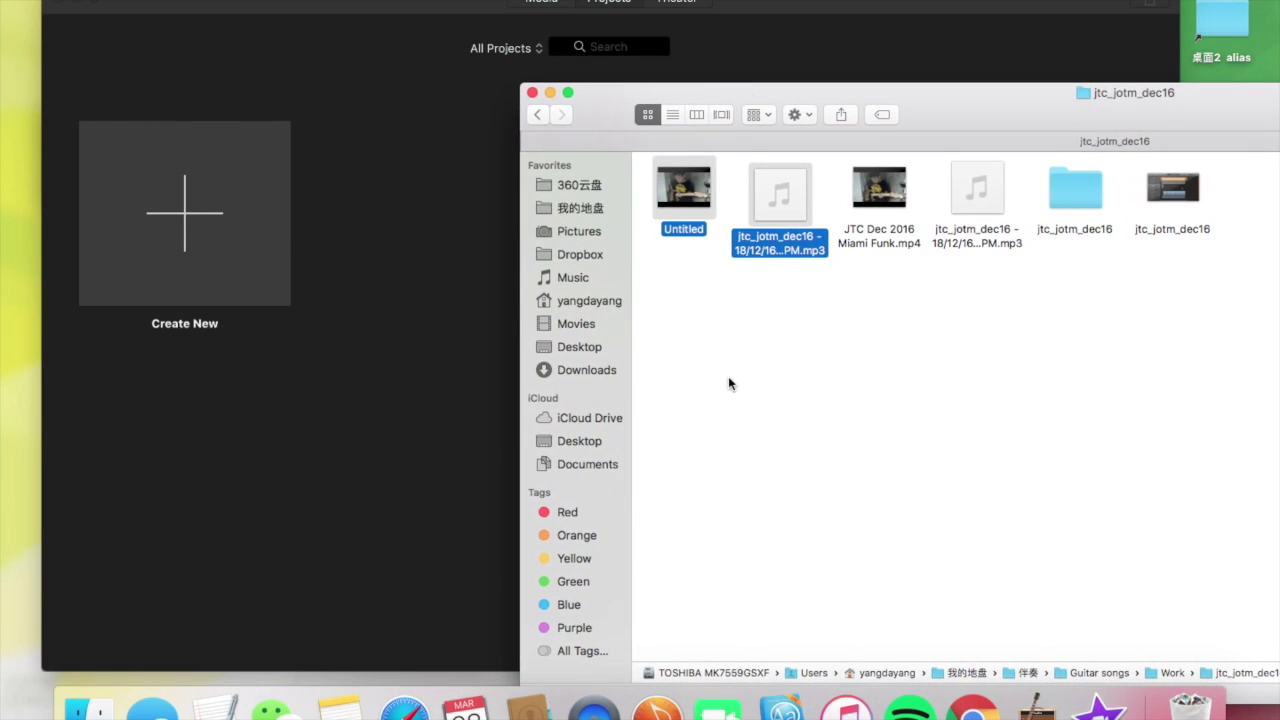
{"action": "left_click", "coordinate": [702, 380]}
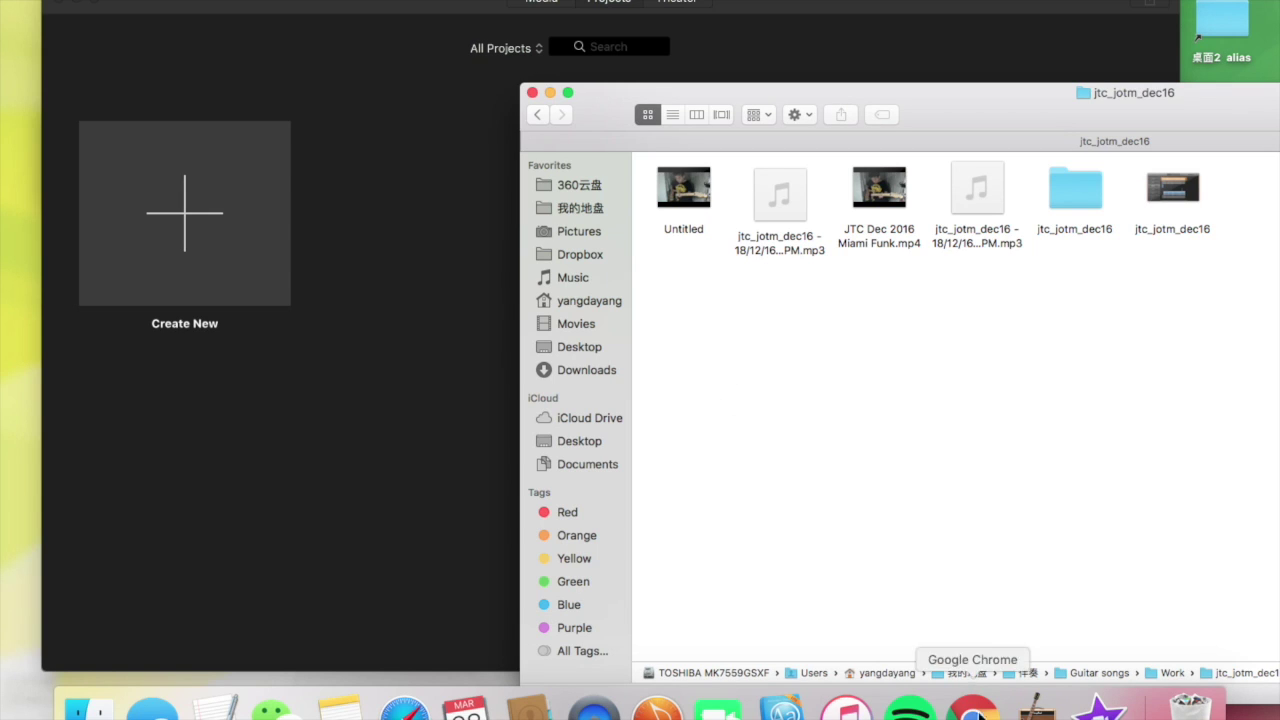
{"action": "left_click", "coordinate": [352, 351]}
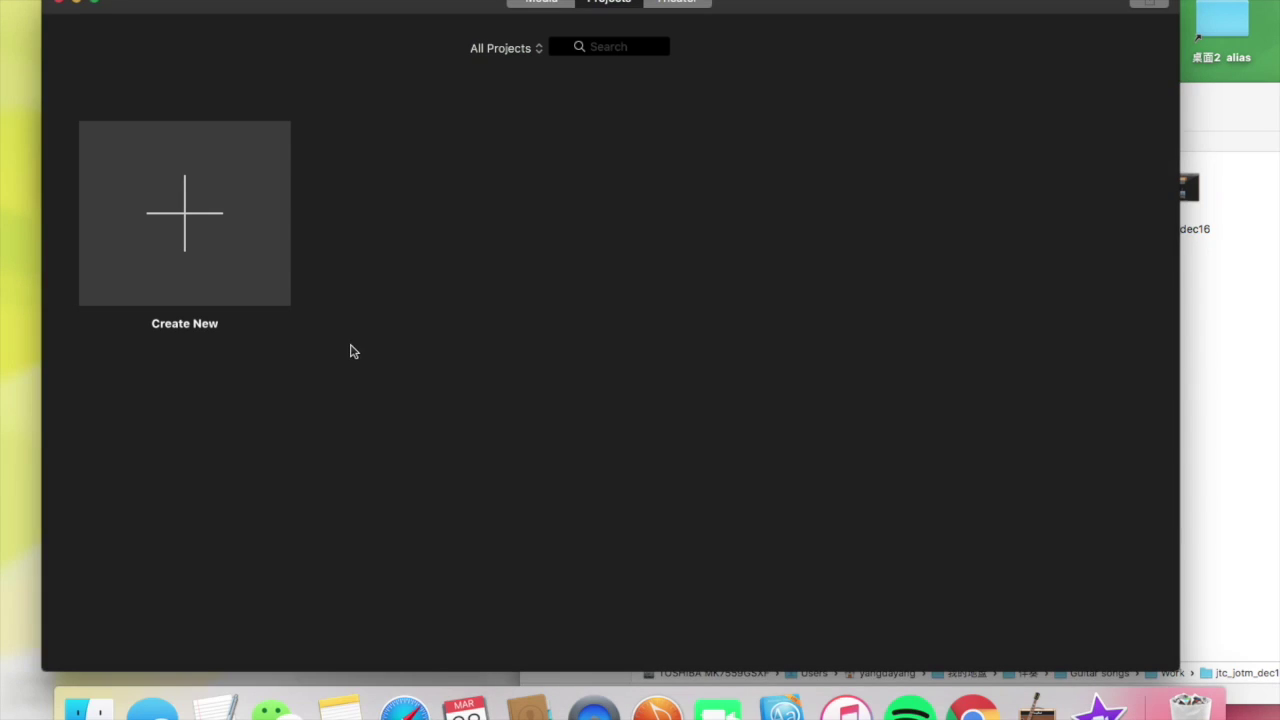
Create a new movie, add the Untitled guitar video to its timeline, and play it back.
{"action": "left_click", "coordinate": [199, 165]}
{"action": "left_click", "coordinate": [158, 308]}
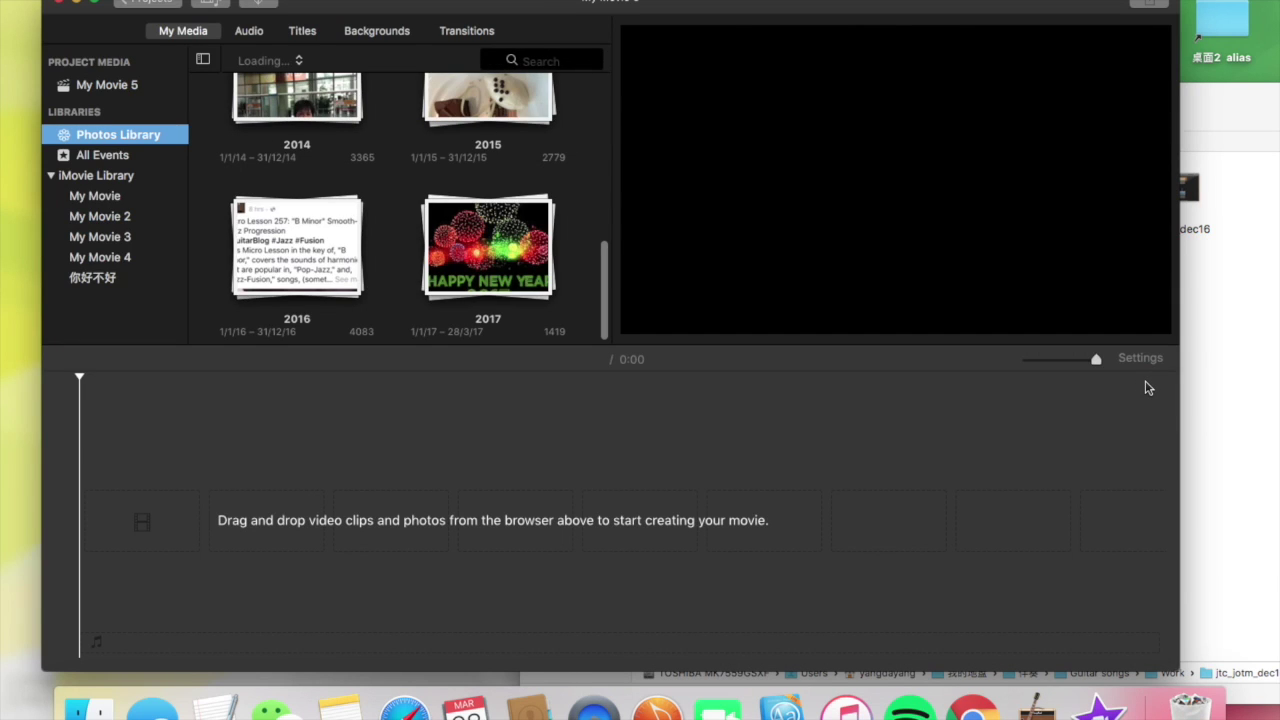
{"action": "left_click", "coordinate": [1233, 362]}
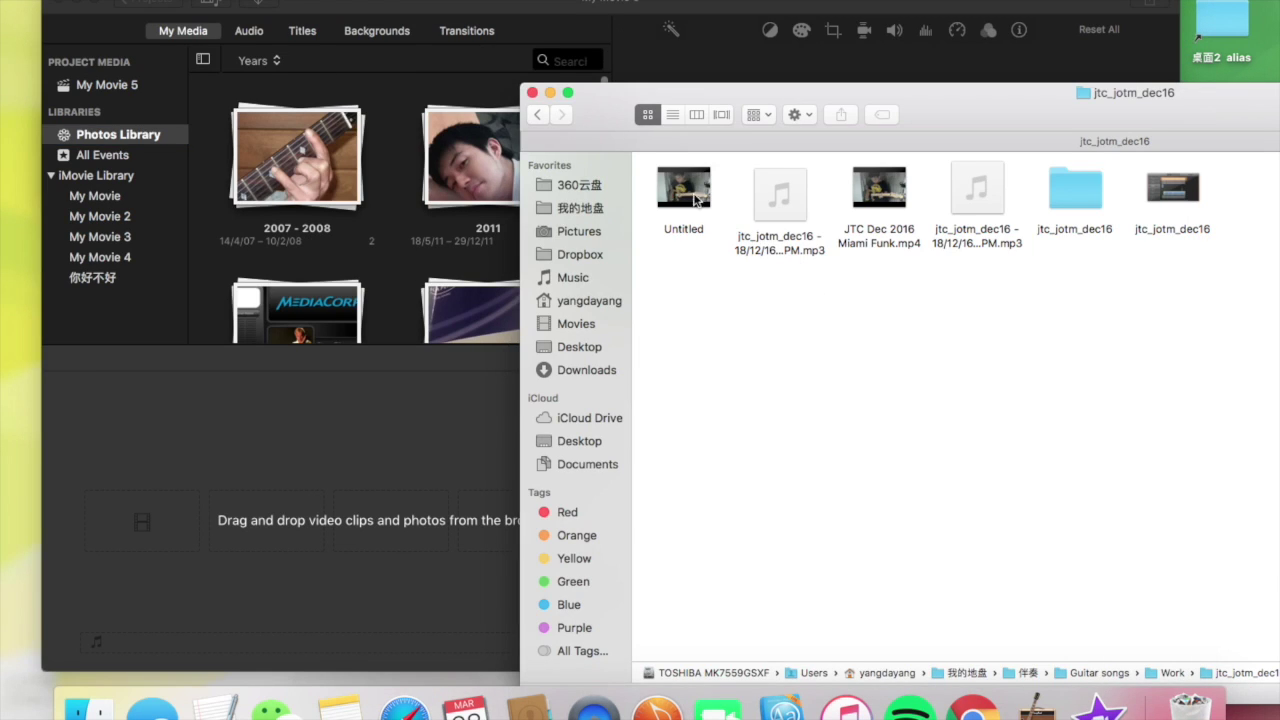
{"action": "left_click_drag", "start_coordinate": [700, 181], "coordinate": [104, 524]}
{"action": "left_click", "coordinate": [283, 545]}
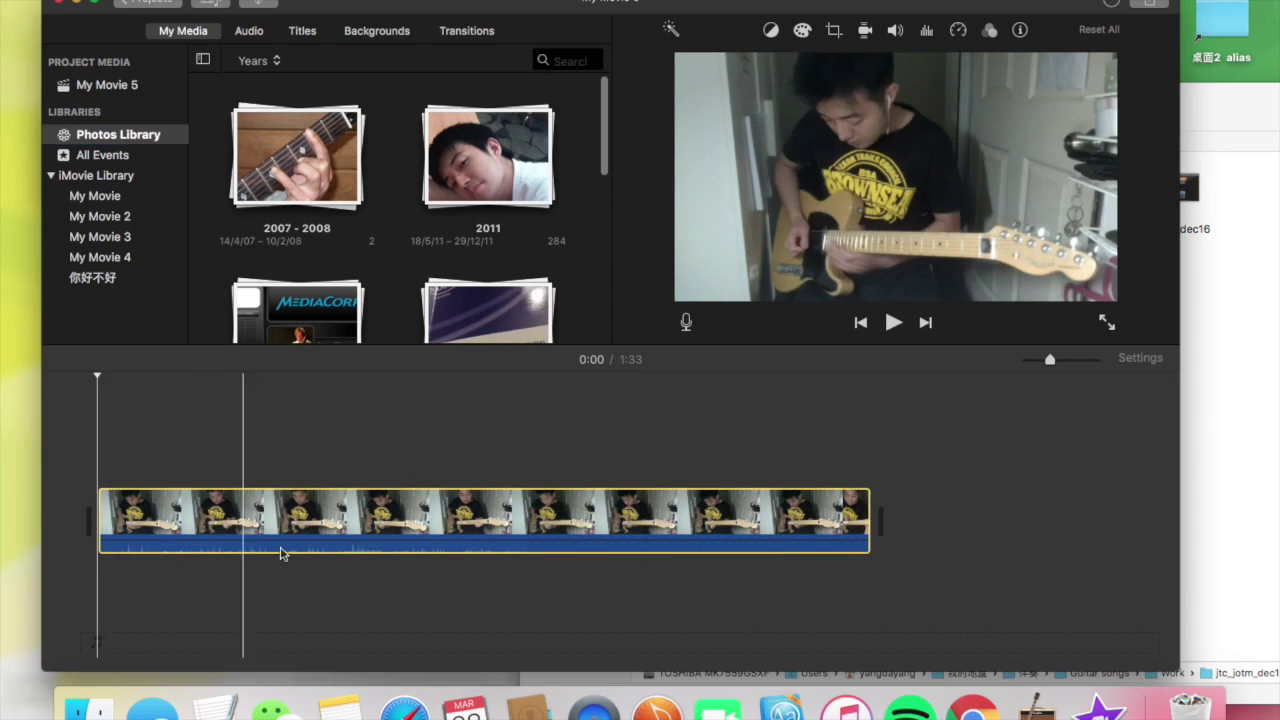
{"action": "key", "text": "space"}
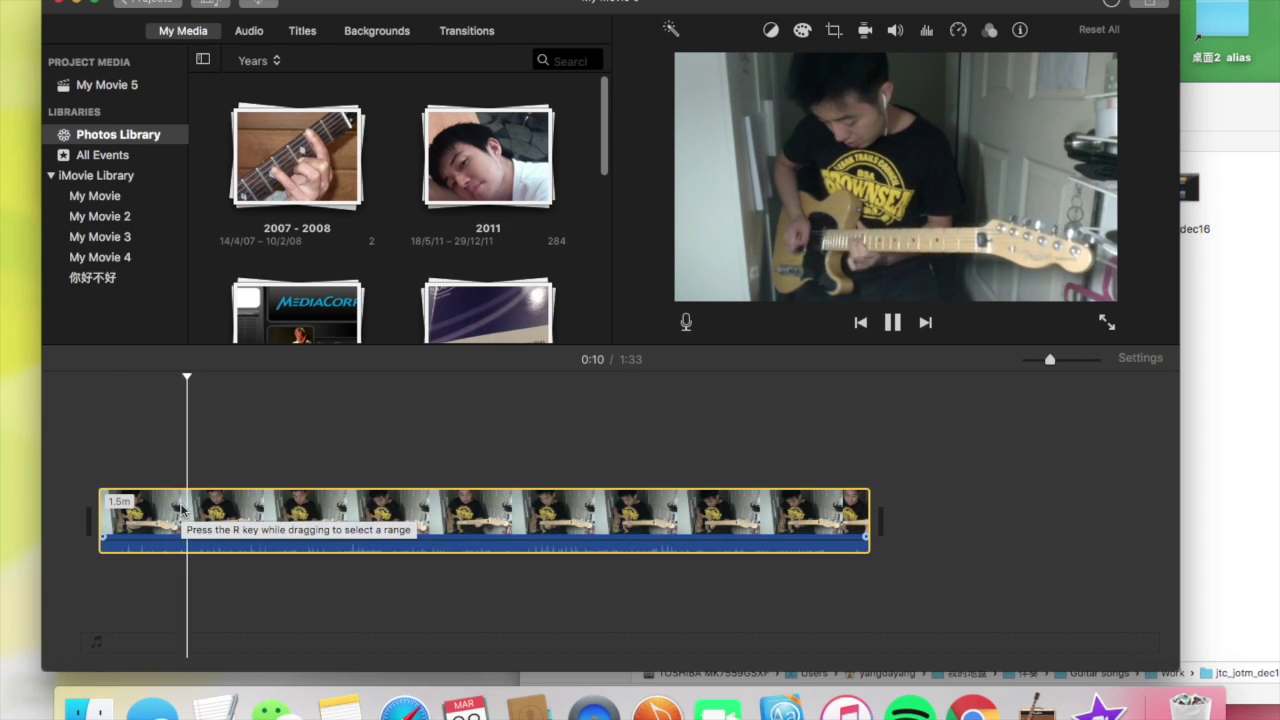
{"action": "key", "text": "space"}
Add the jtc_jotm_dec16 mp3 below the video clip as the movie's audio track.
{"action": "left_click", "coordinate": [1238, 438]}
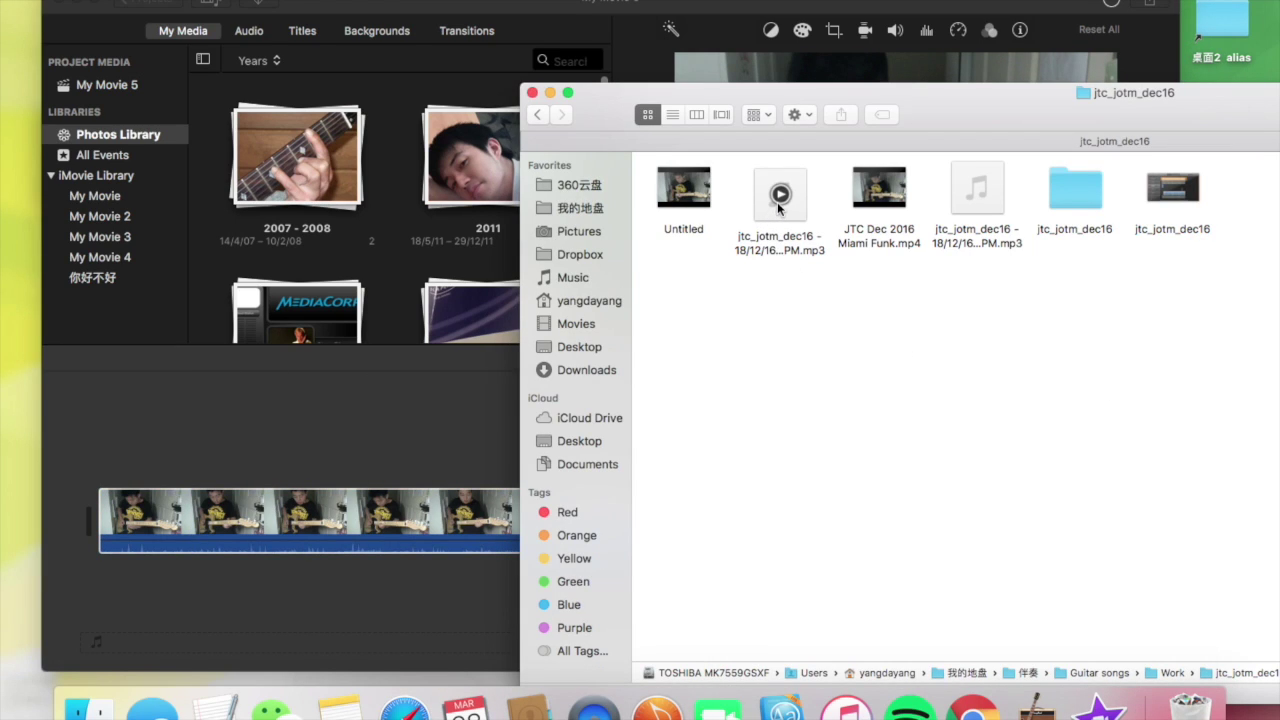
{"action": "left_click_drag", "start_coordinate": [779, 208], "coordinate": [97, 648]}
{"action": "left_click", "coordinate": [120, 591]}
{"action": "left_click", "coordinate": [110, 510]}
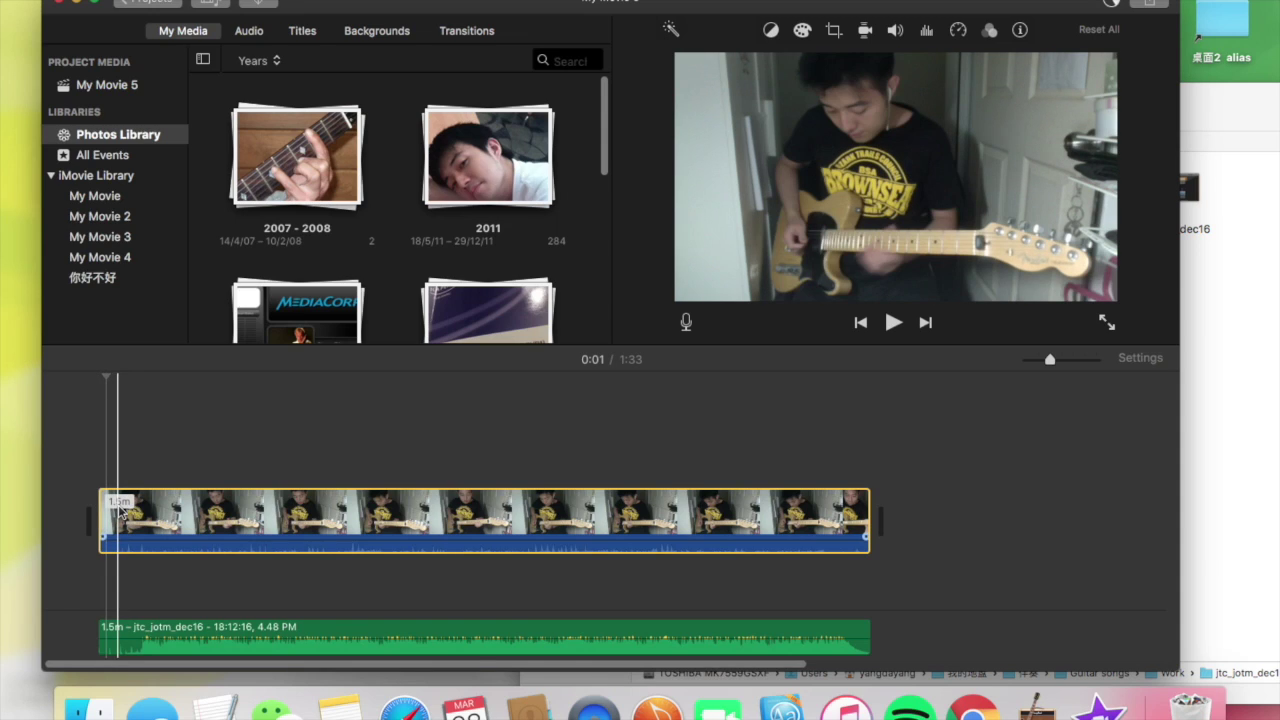
Preview from the movie's start, then trim the guitar clip's beginning to match the mp3 audio.
{"action": "left_click", "coordinate": [137, 608]}
{"action": "left_click", "coordinate": [143, 510]}
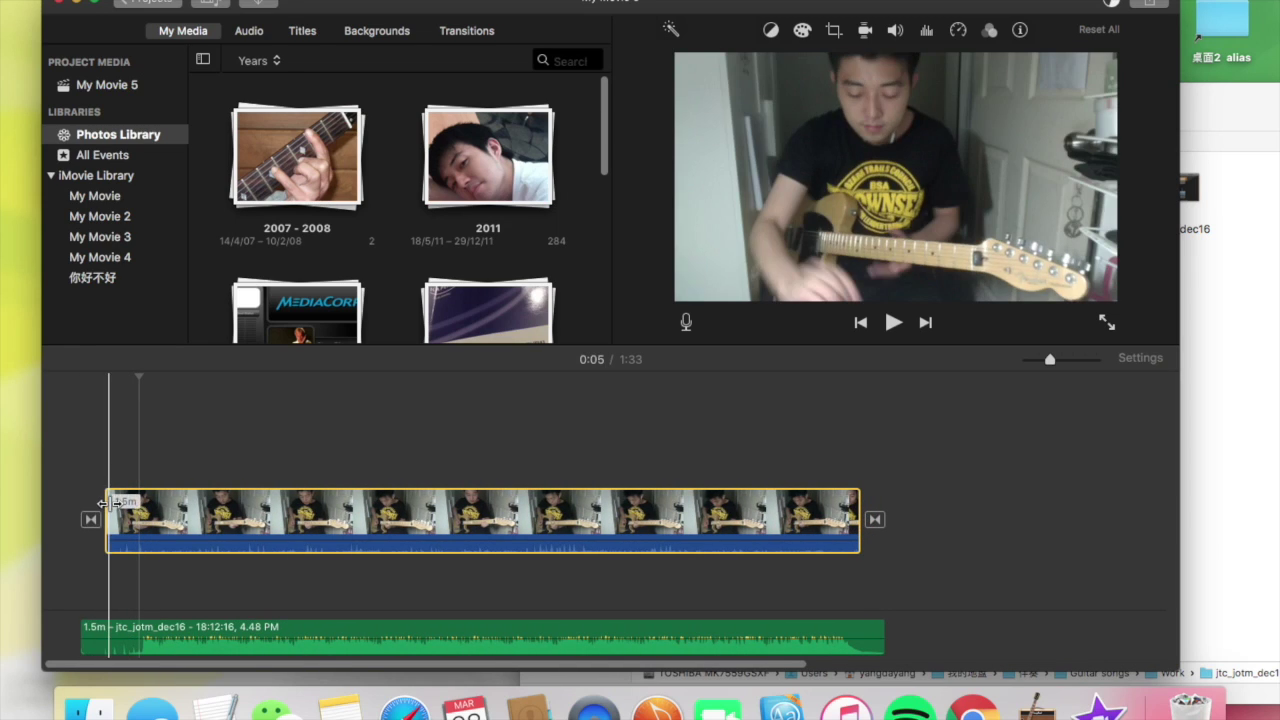
{"action": "left_click", "coordinate": [88, 514]}
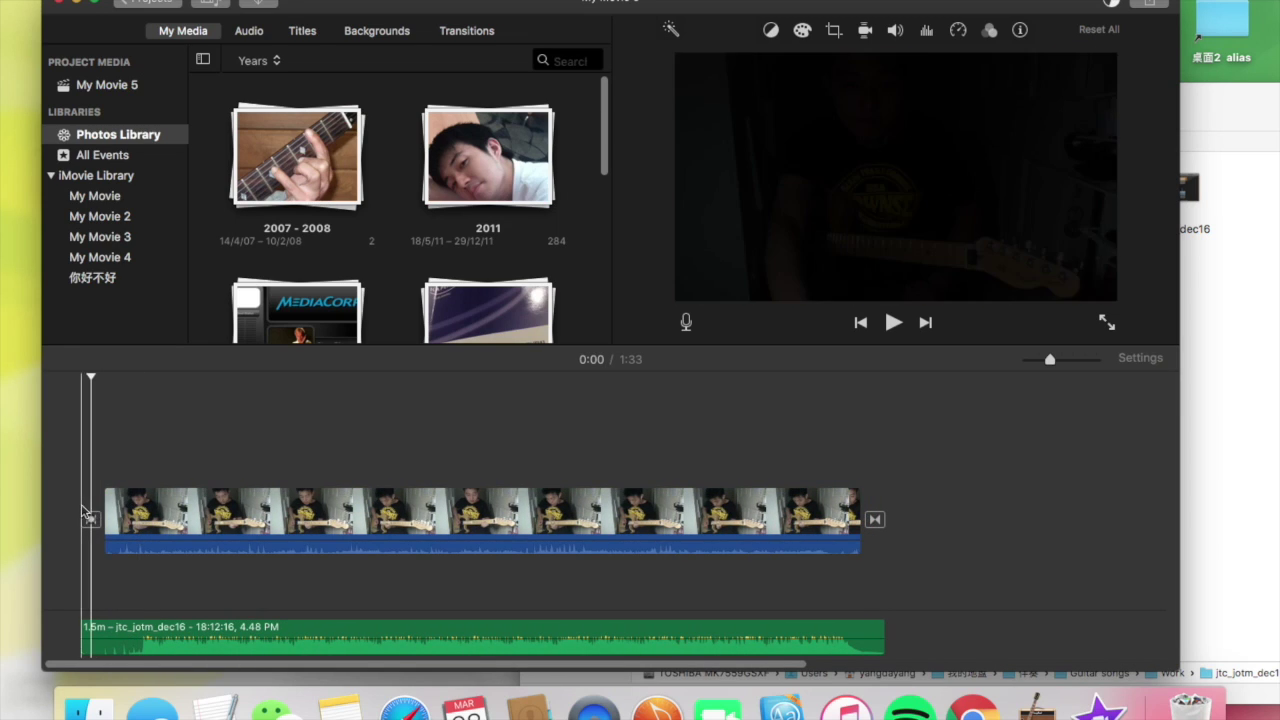
{"action": "key", "text": "space"}
{"action": "key", "text": "space"}
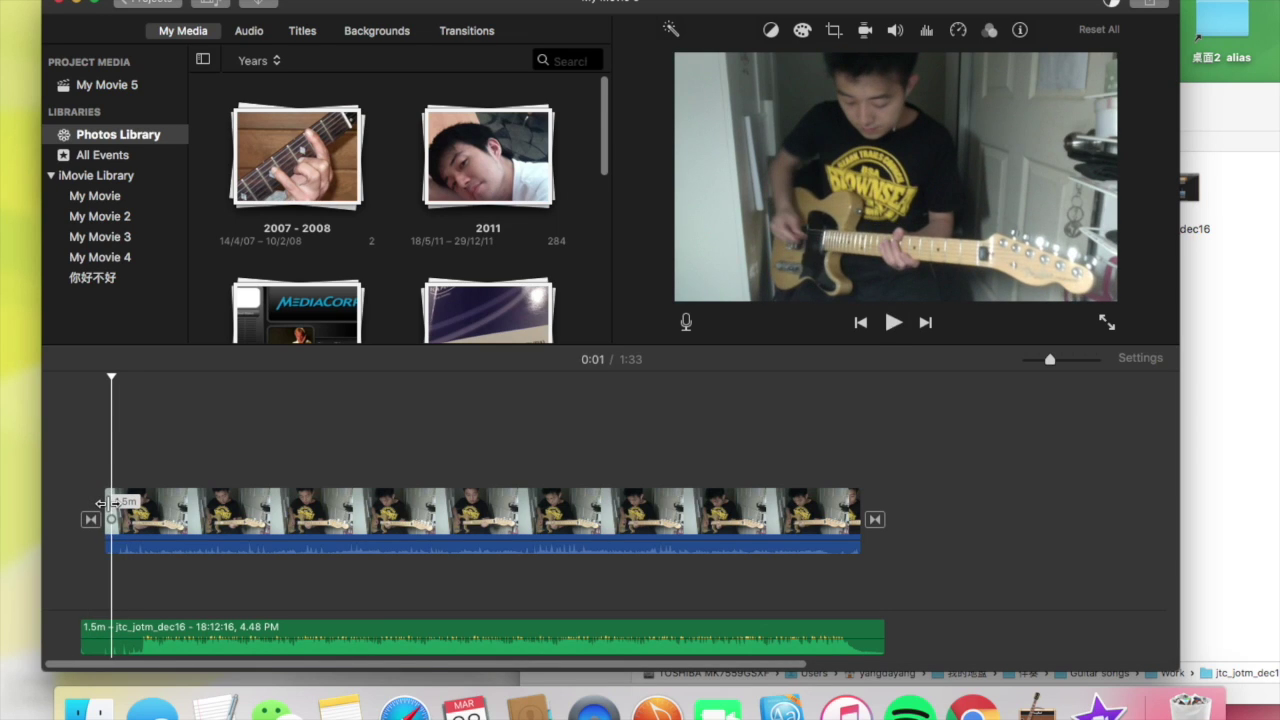
{"action": "left_click_drag", "start_coordinate": [107, 502], "coordinate": [110, 503]}
Insert a Black background clip at the movie's start and shorten it to 3.0 seconds.
{"action": "left_click", "coordinate": [378, 33]}
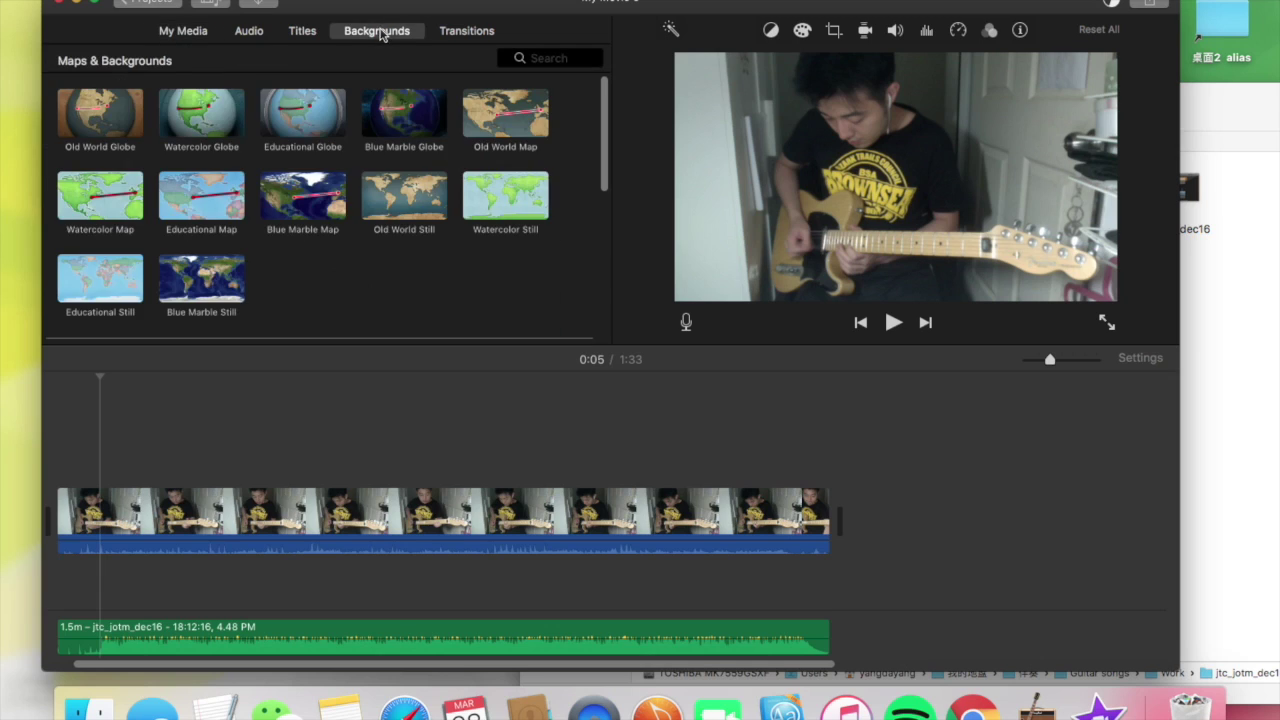
{"action": "scroll", "coordinate": [310, 176], "scroll_direction": "down", "scroll_amount": 5}
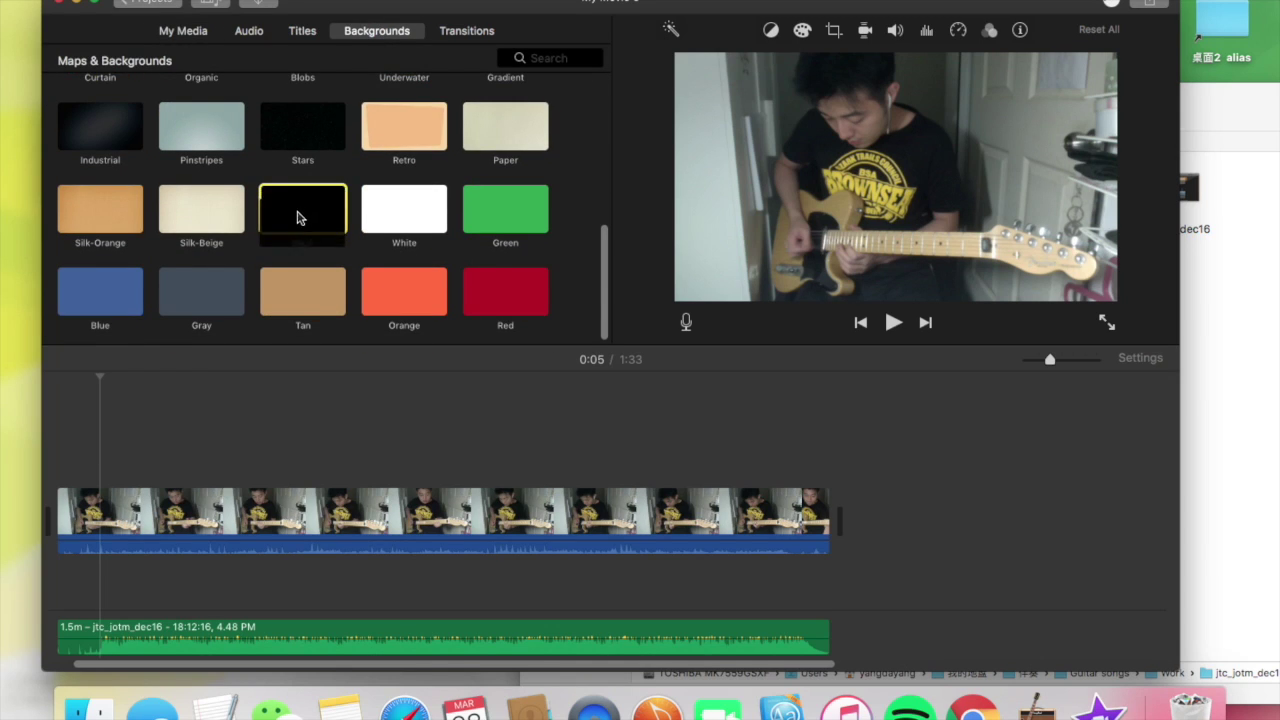
{"action": "left_click_drag", "start_coordinate": [297, 218], "coordinate": [62, 520]}
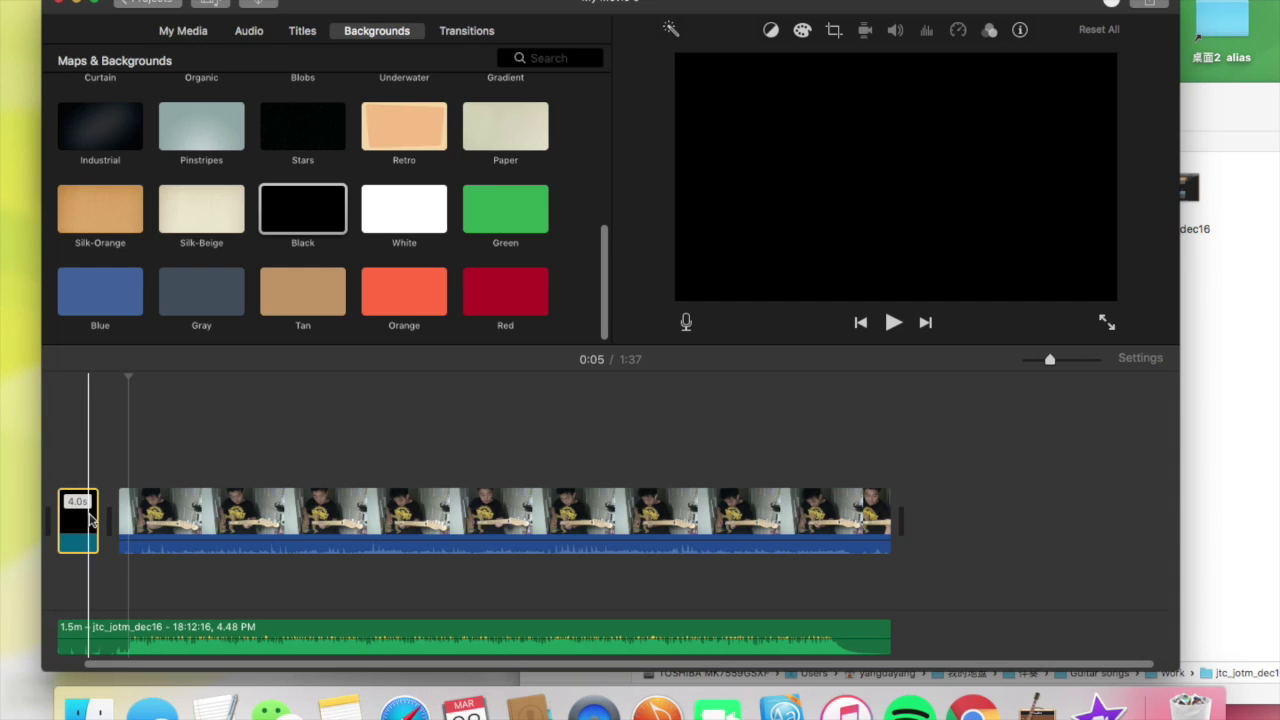
{"action": "key", "text": "space"}
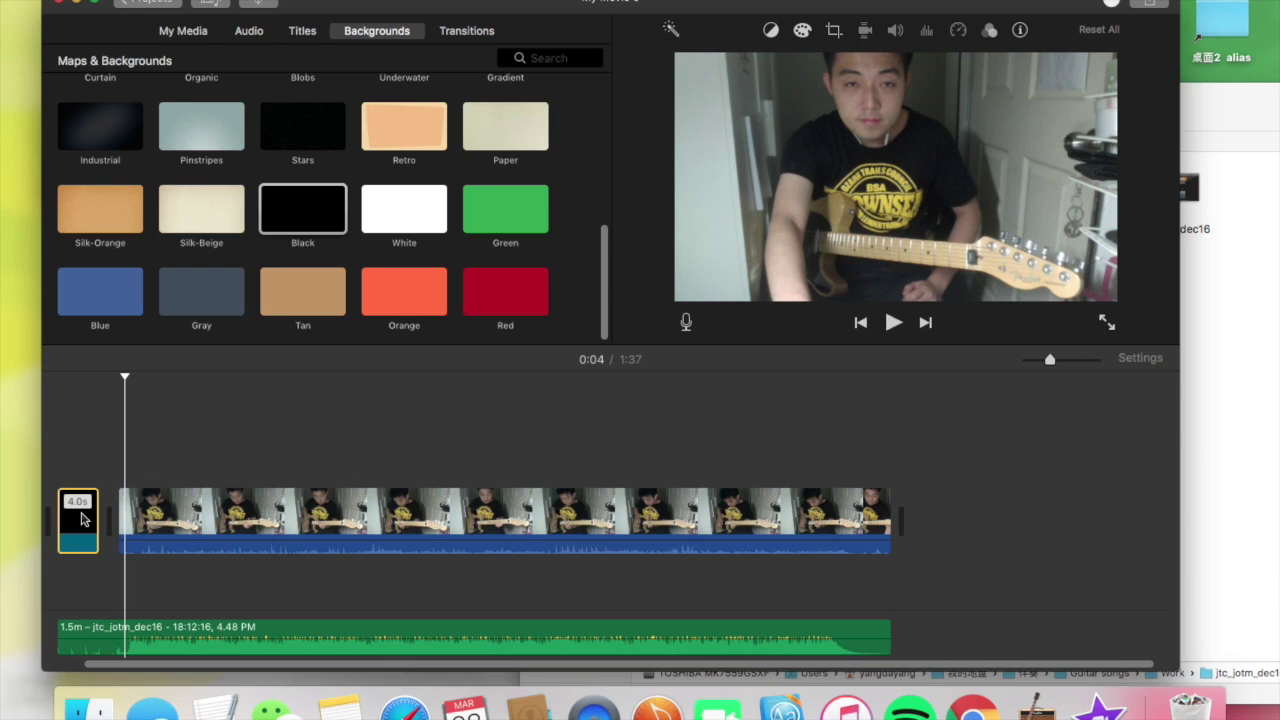
{"action": "left_click_drag", "start_coordinate": [82, 517], "coordinate": [62, 492]}
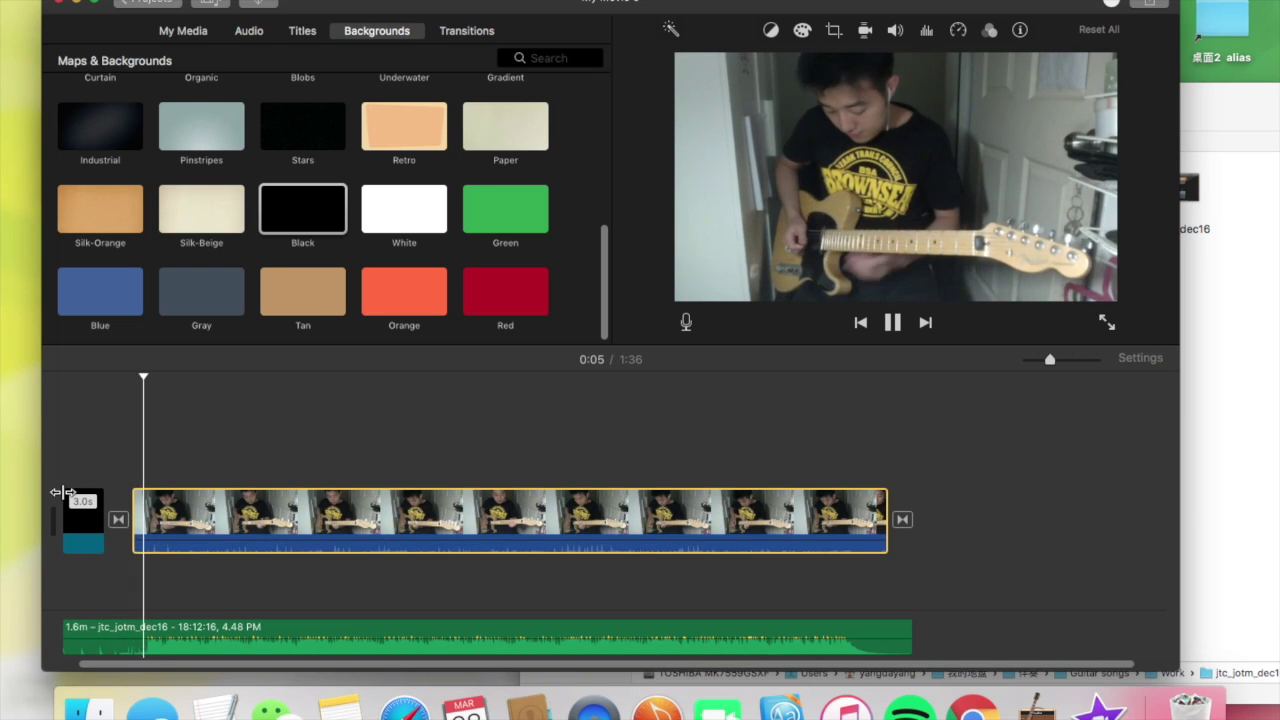
{"action": "key", "text": "space"}
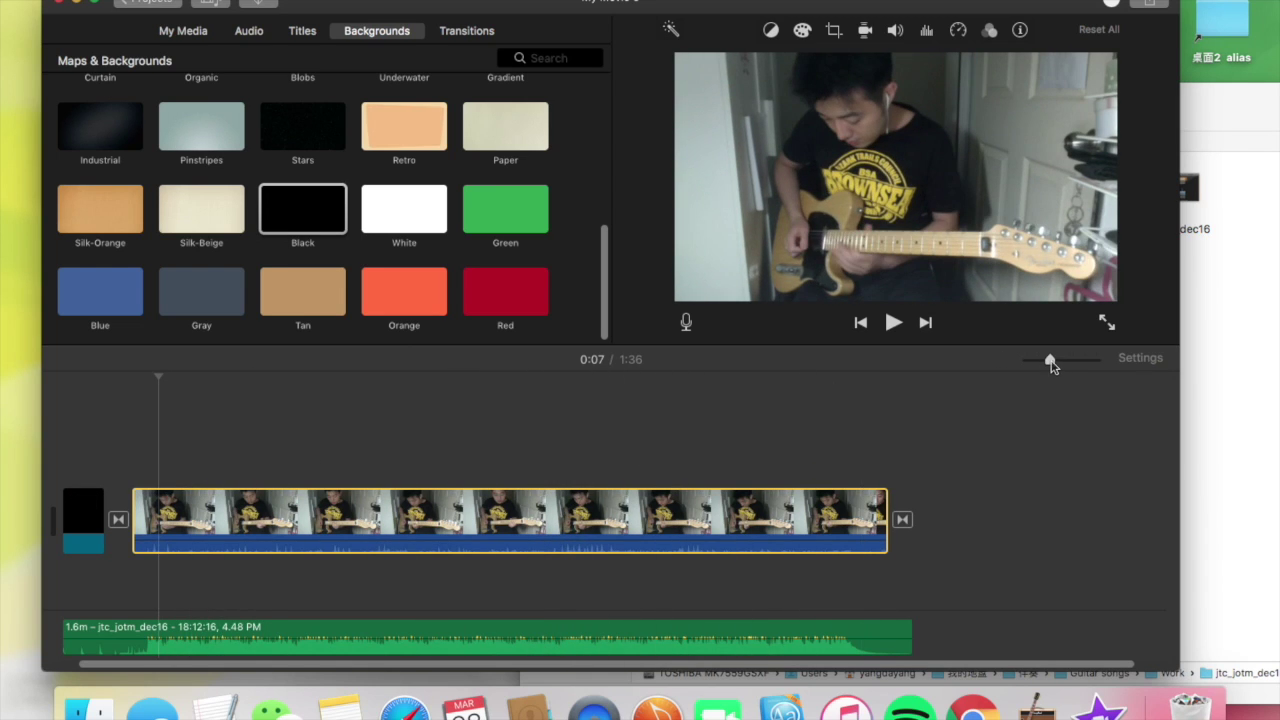
{"action": "left_click_drag", "start_coordinate": [1050, 364], "coordinate": [1077, 368]}
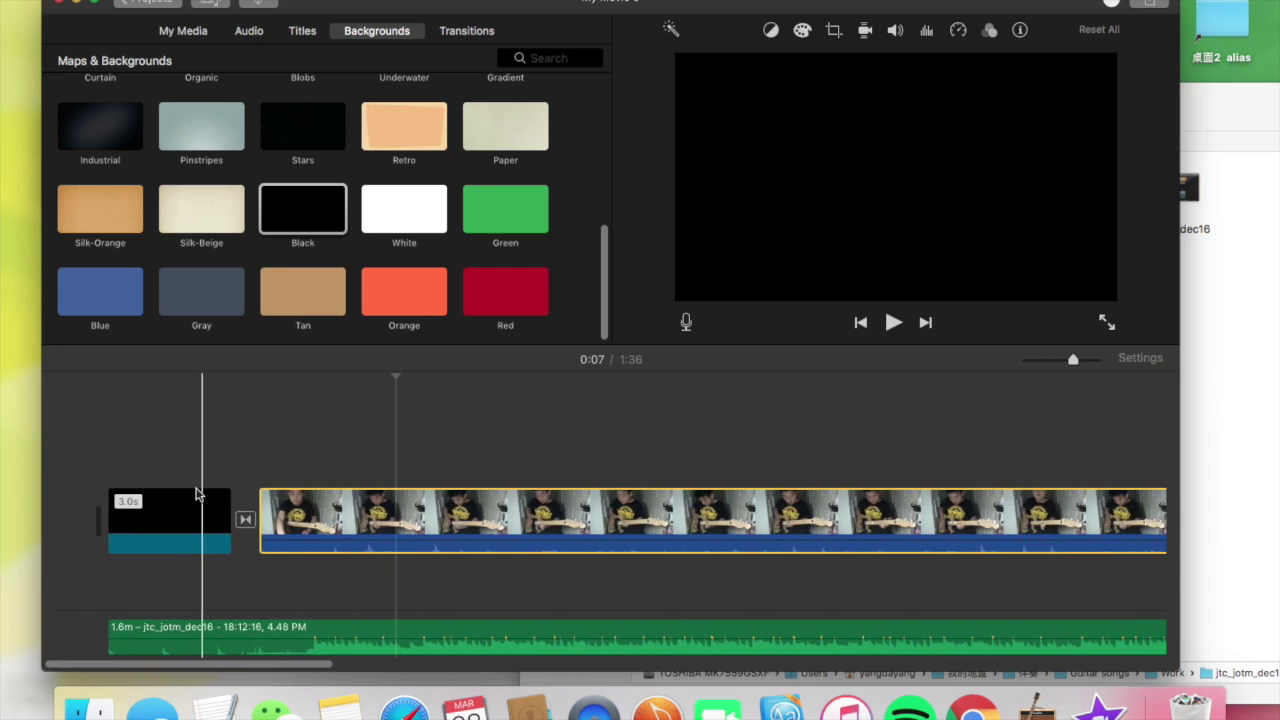
Trim the start of the guitar clip and replay the movie from the beginning.
{"action": "key", "text": "space"}
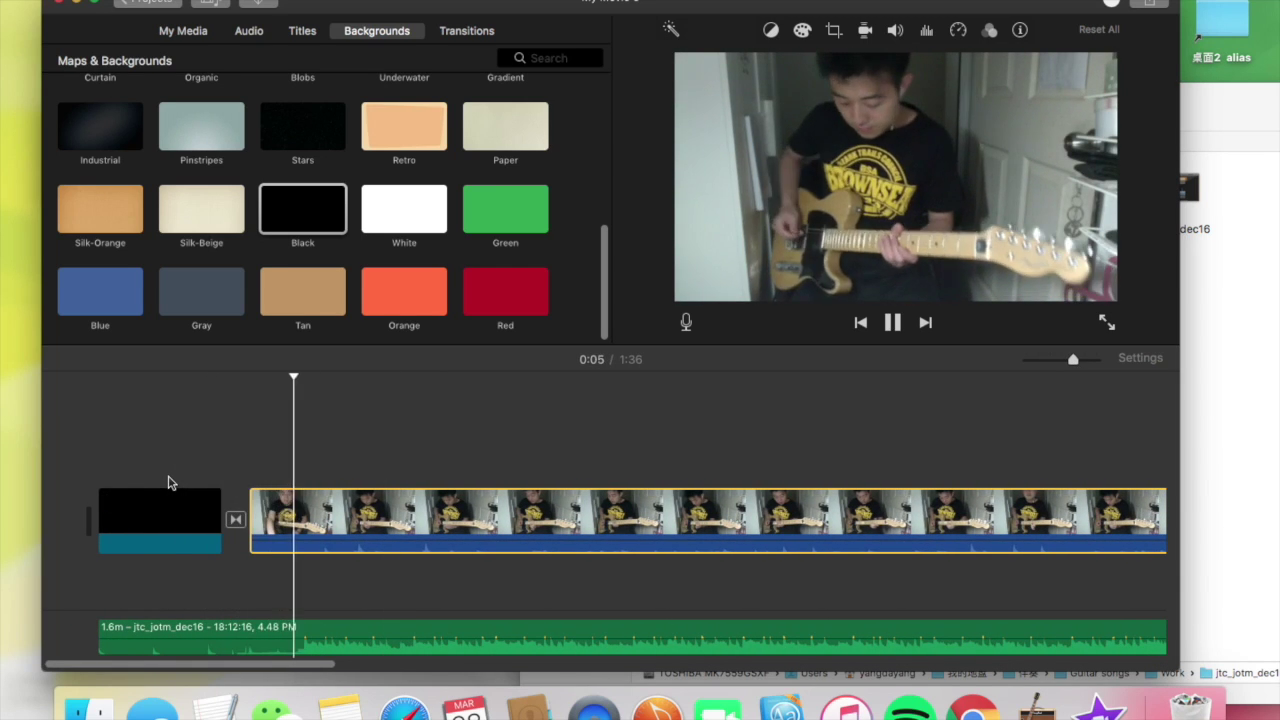
{"action": "key", "text": "space"}
{"action": "key", "text": "space"}
{"action": "key", "text": "space"}
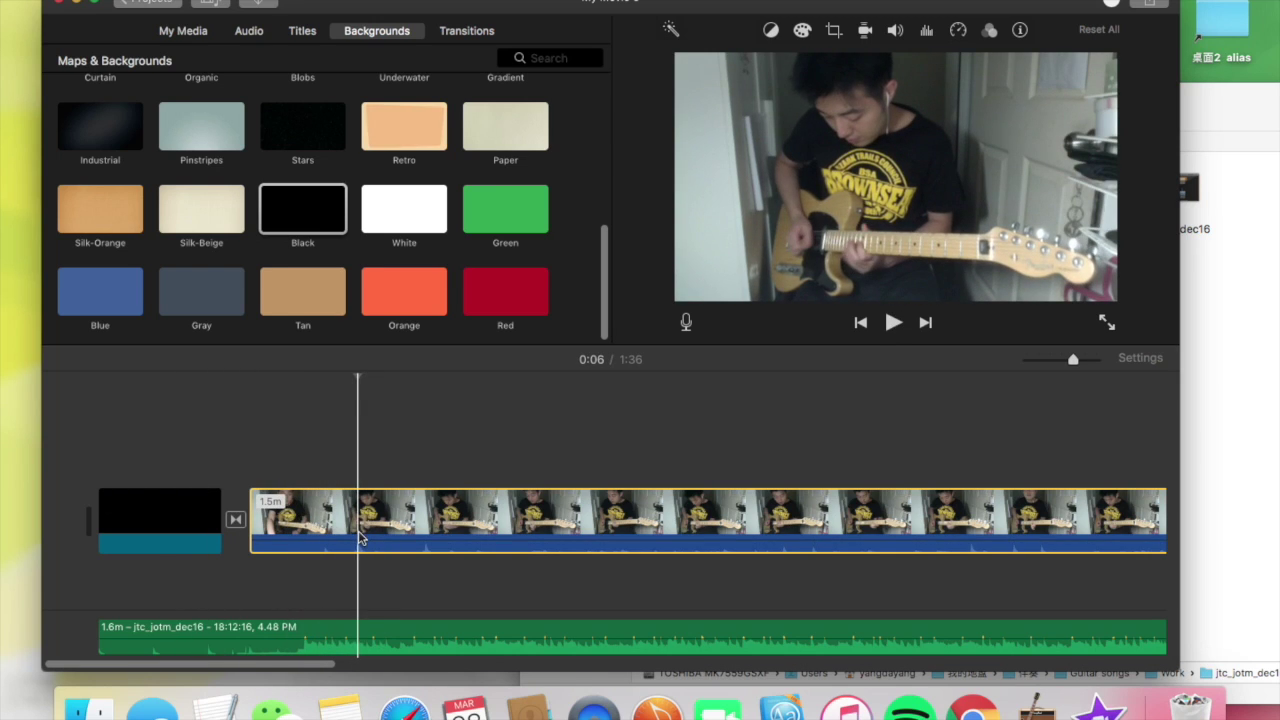
{"action": "left_click_drag", "start_coordinate": [241, 501], "coordinate": [352, 528]}
{"action": "left_click", "coordinate": [203, 487]}
{"action": "key", "text": "space"}
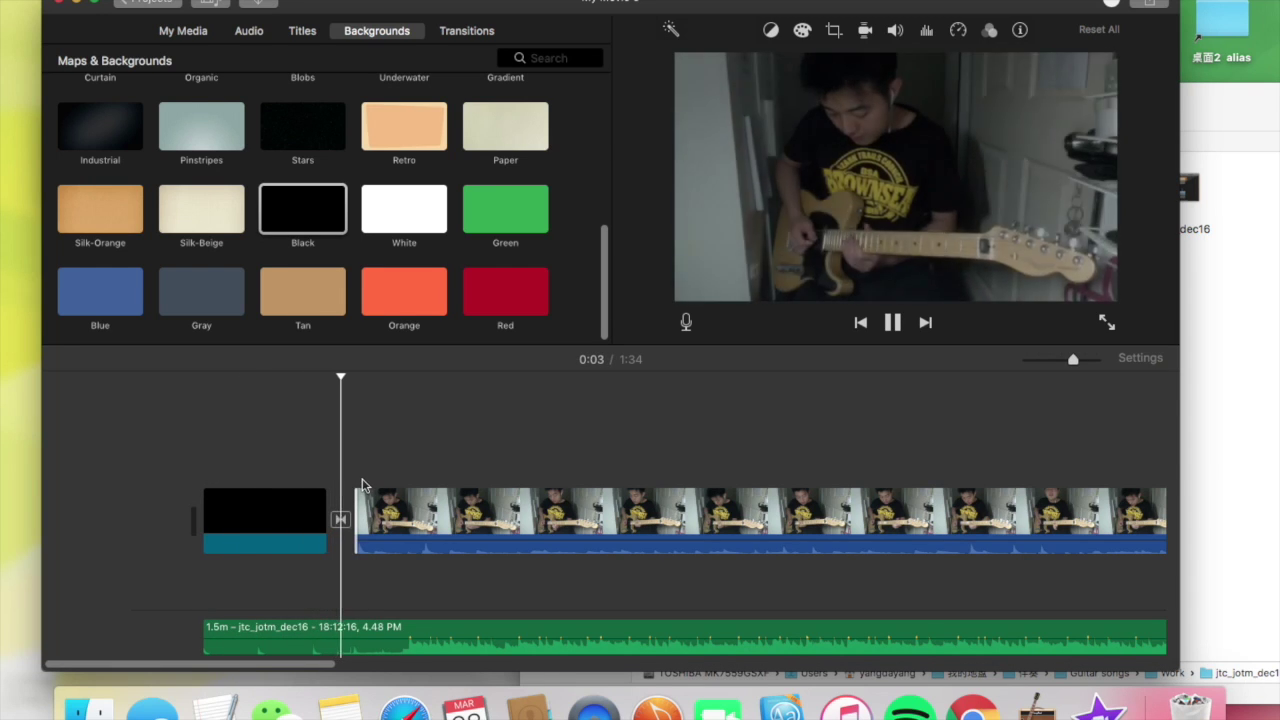
Shorten the black intro clip to 3.8 seconds and preview the cut into the performance.
{"action": "left_click_drag", "start_coordinate": [322, 505], "coordinate": [363, 520]}
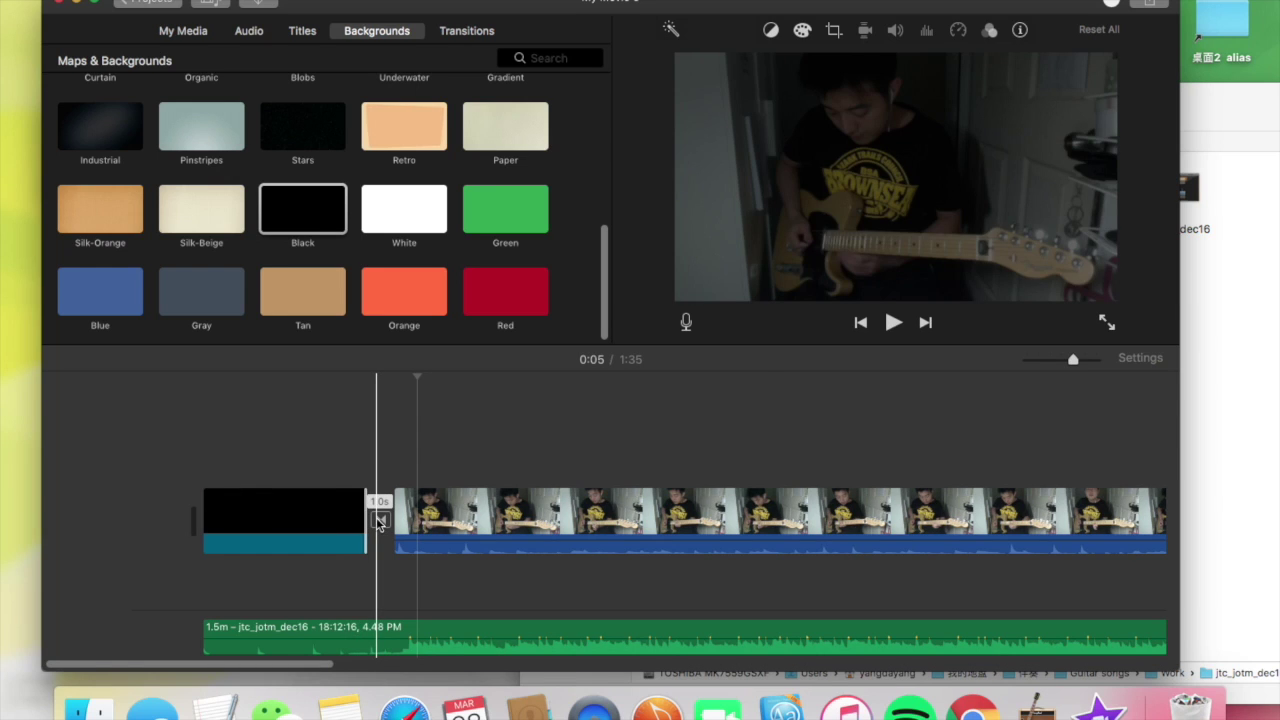
{"action": "key", "text": "space"}
{"action": "key", "text": "space"}
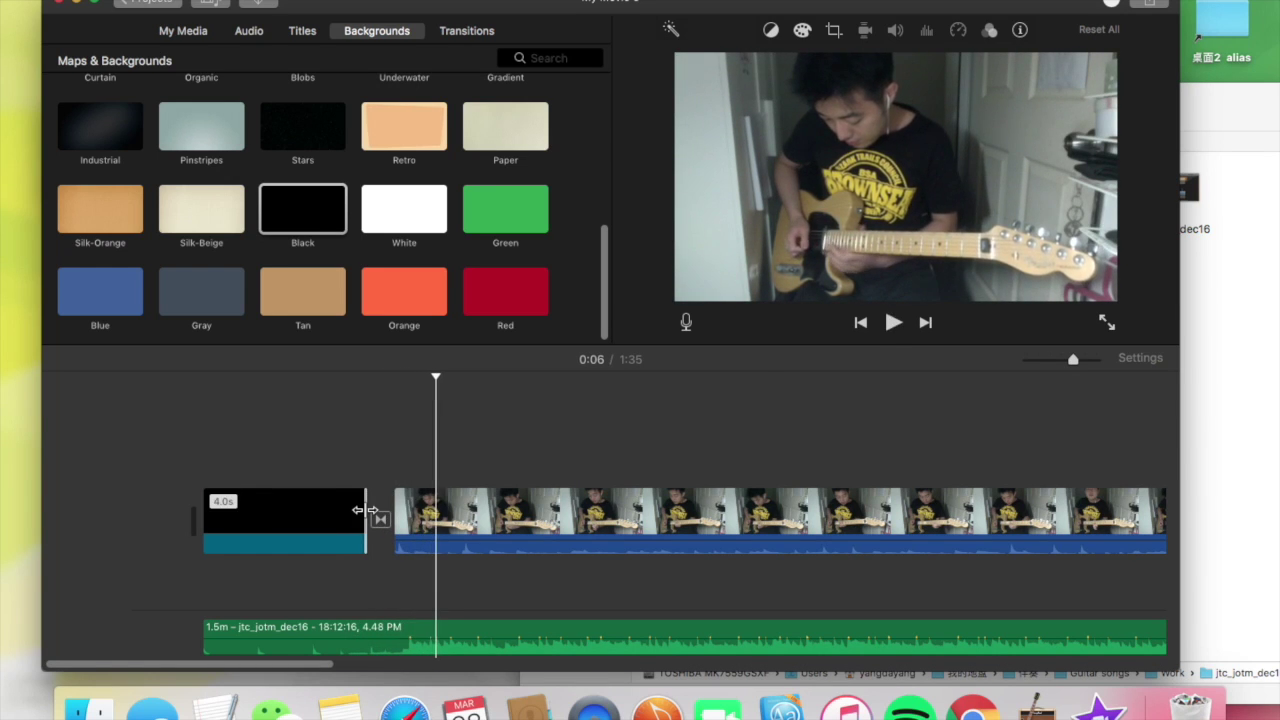
{"action": "left_click_drag", "start_coordinate": [363, 511], "coordinate": [358, 511]}
{"action": "key", "text": "space"}
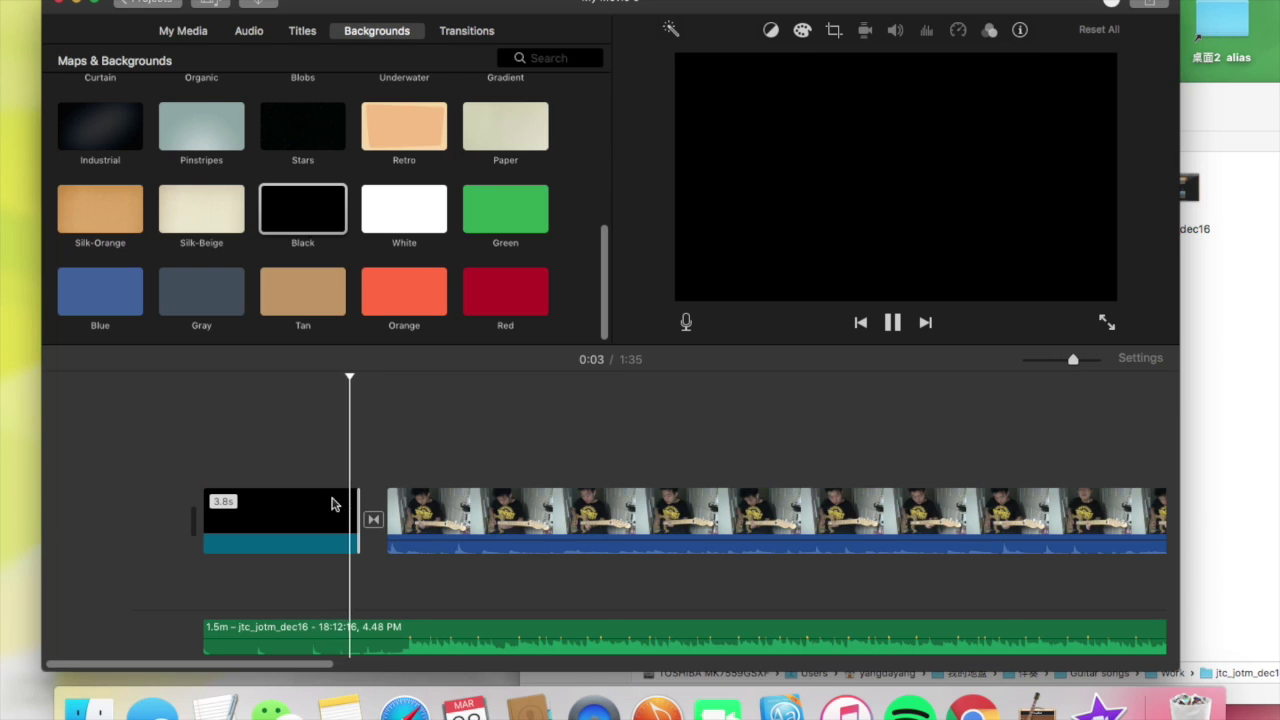
{"action": "key", "text": "space"}
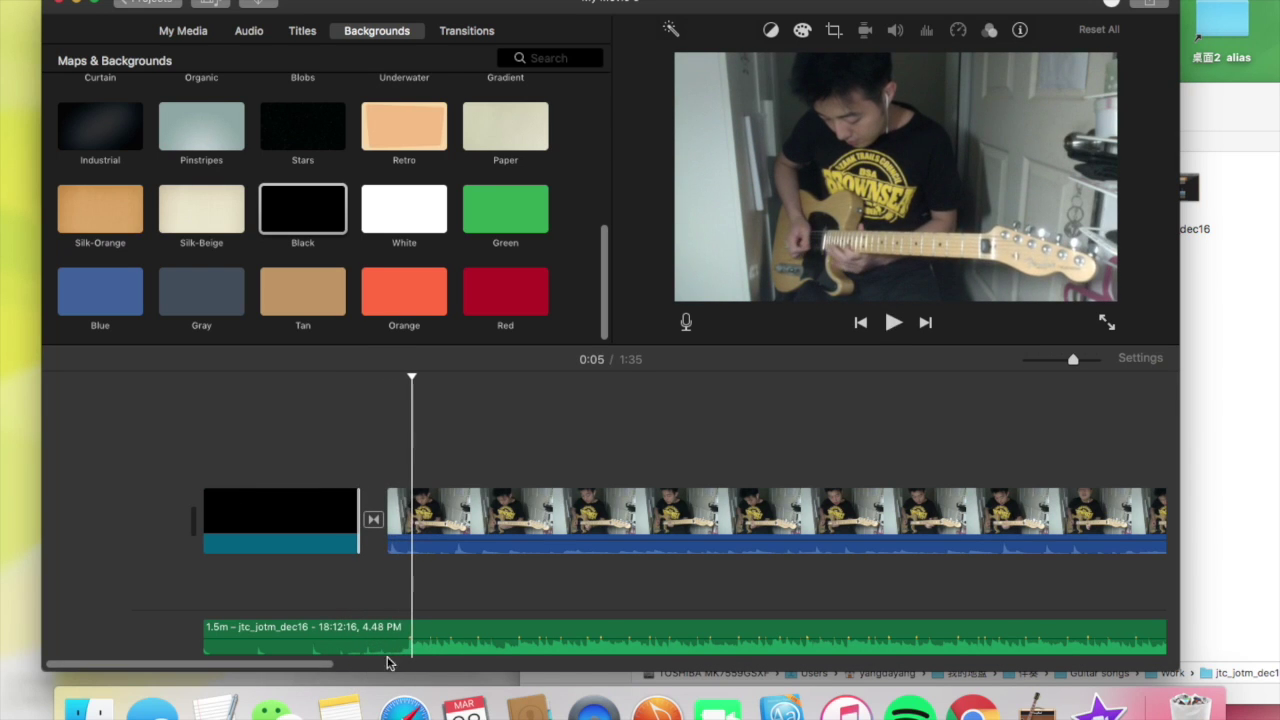
{"action": "left_click", "coordinate": [360, 507]}
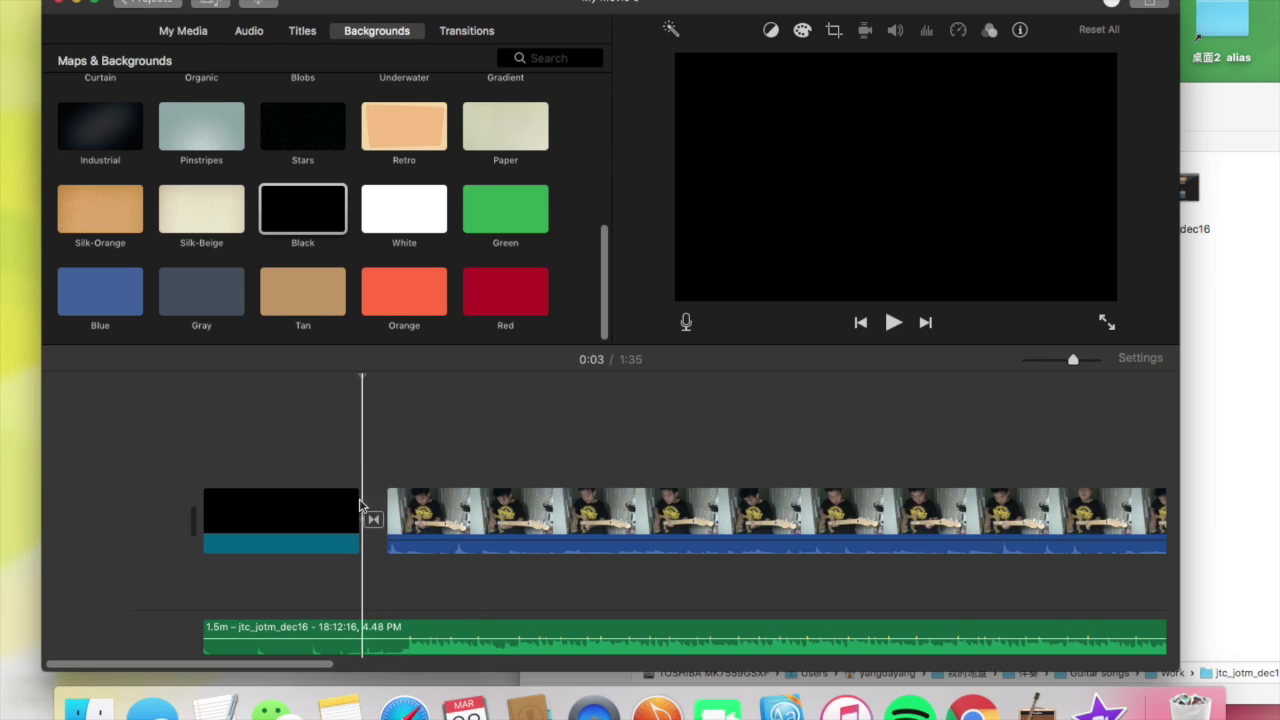
Fine-tune the black intro through 4.3, 4.1 and 4.7 seconds, settling on 4.6 seconds.
{"action": "mouse_move", "coordinate": [1072, 360]}
{"action": "left_mouse_down"}
{"action": "mouse_move", "coordinate": [1052, 362]}
{"action": "mouse_move", "coordinate": [1072, 364]}
{"action": "left_mouse_up"}
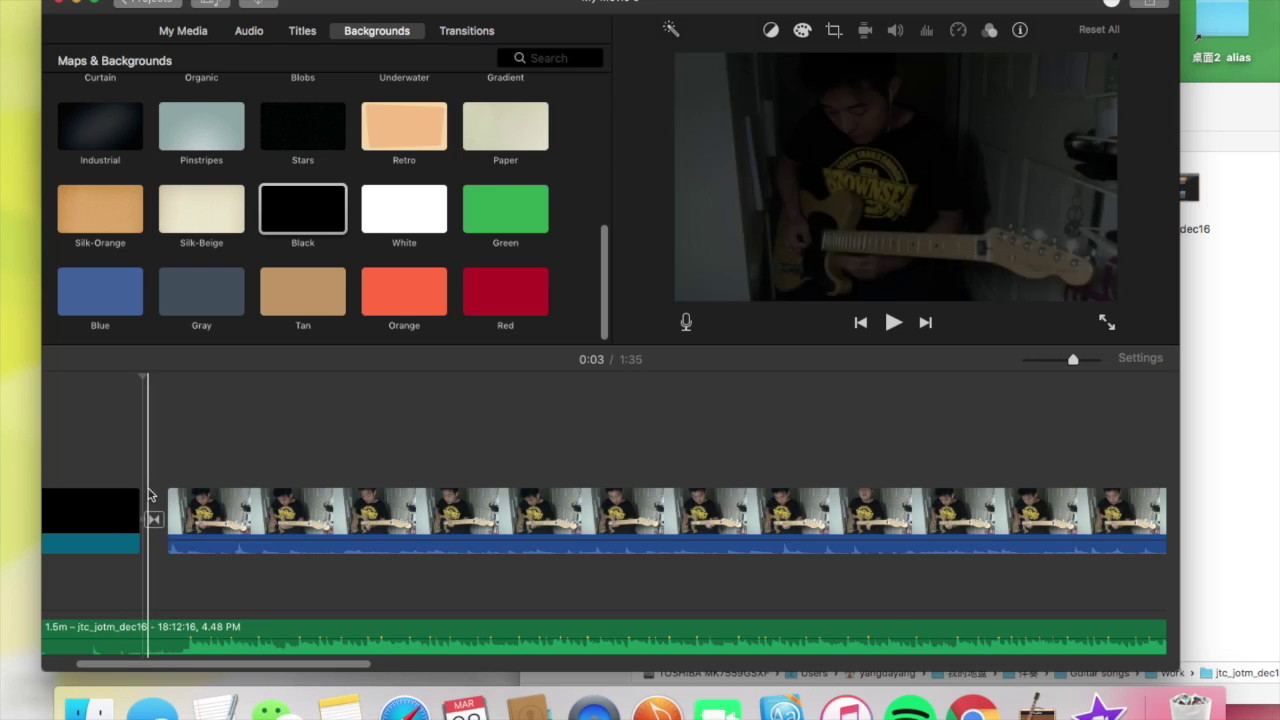
{"action": "left_click_drag", "start_coordinate": [140, 505], "coordinate": [158, 506]}
{"action": "key", "text": "space"}
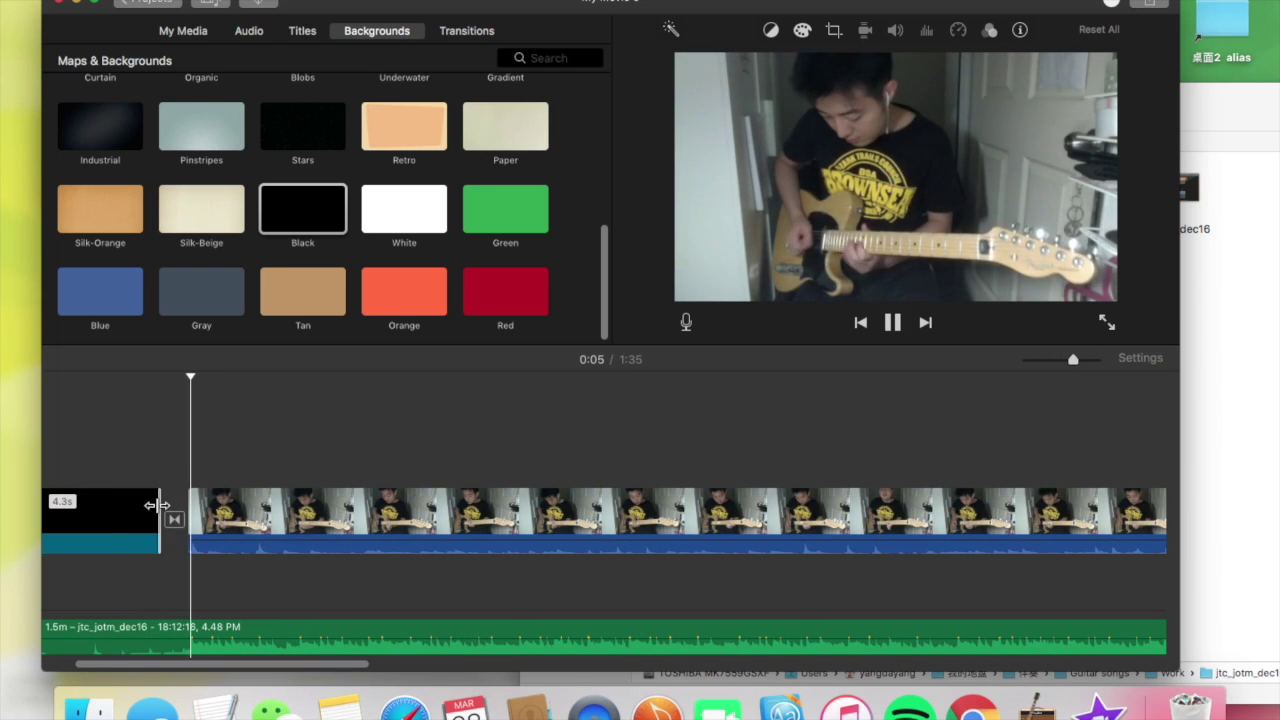
{"action": "left_click_drag", "start_coordinate": [157, 505], "coordinate": [149, 505]}
{"action": "key", "text": "space"}
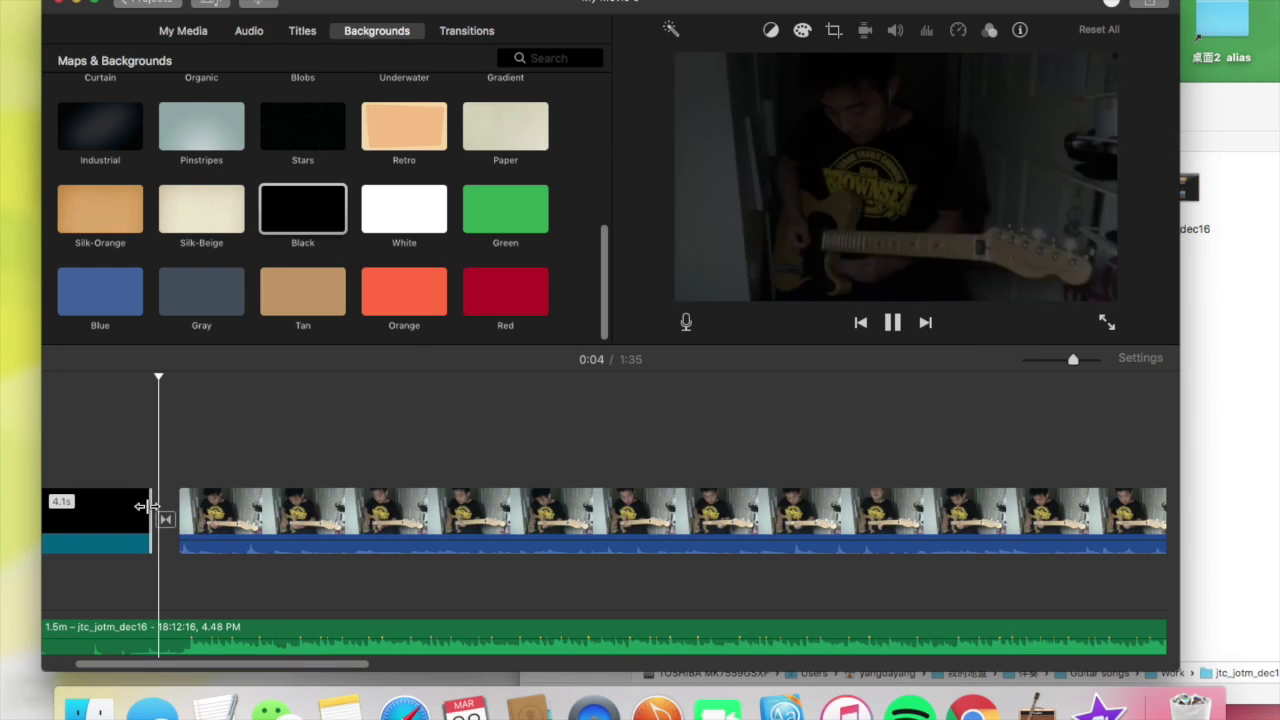
{"action": "left_click_drag", "start_coordinate": [148, 510], "coordinate": [172, 514]}
{"action": "key", "text": "space"}
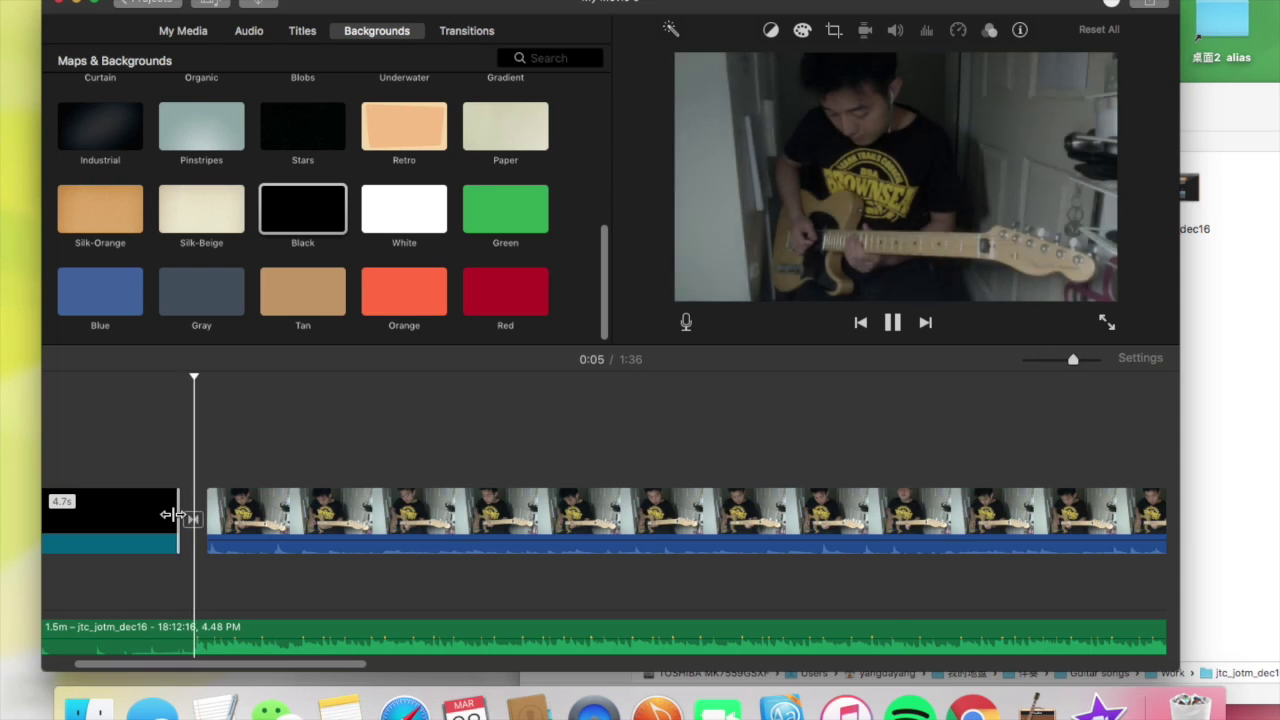
{"action": "key", "text": "space"}
{"action": "left_click_drag", "start_coordinate": [172, 514], "coordinate": [167, 521]}
{"action": "key", "text": "space"}
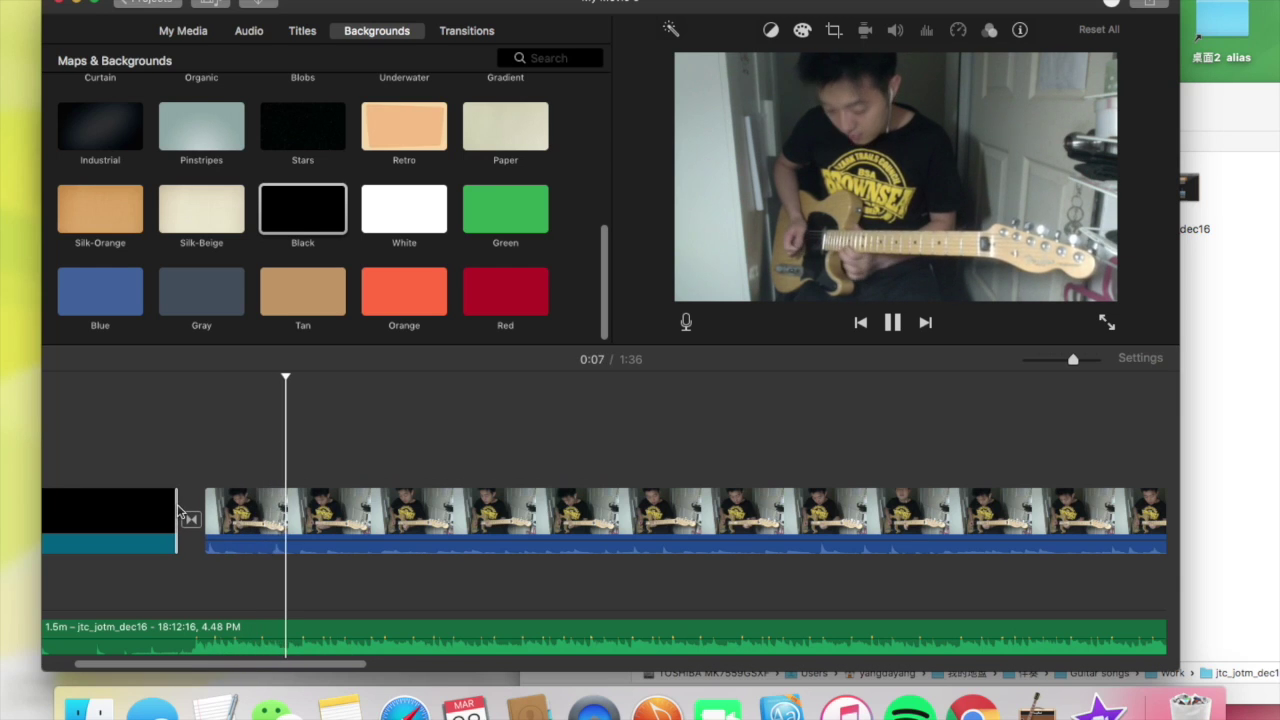
{"action": "key", "text": "space"}
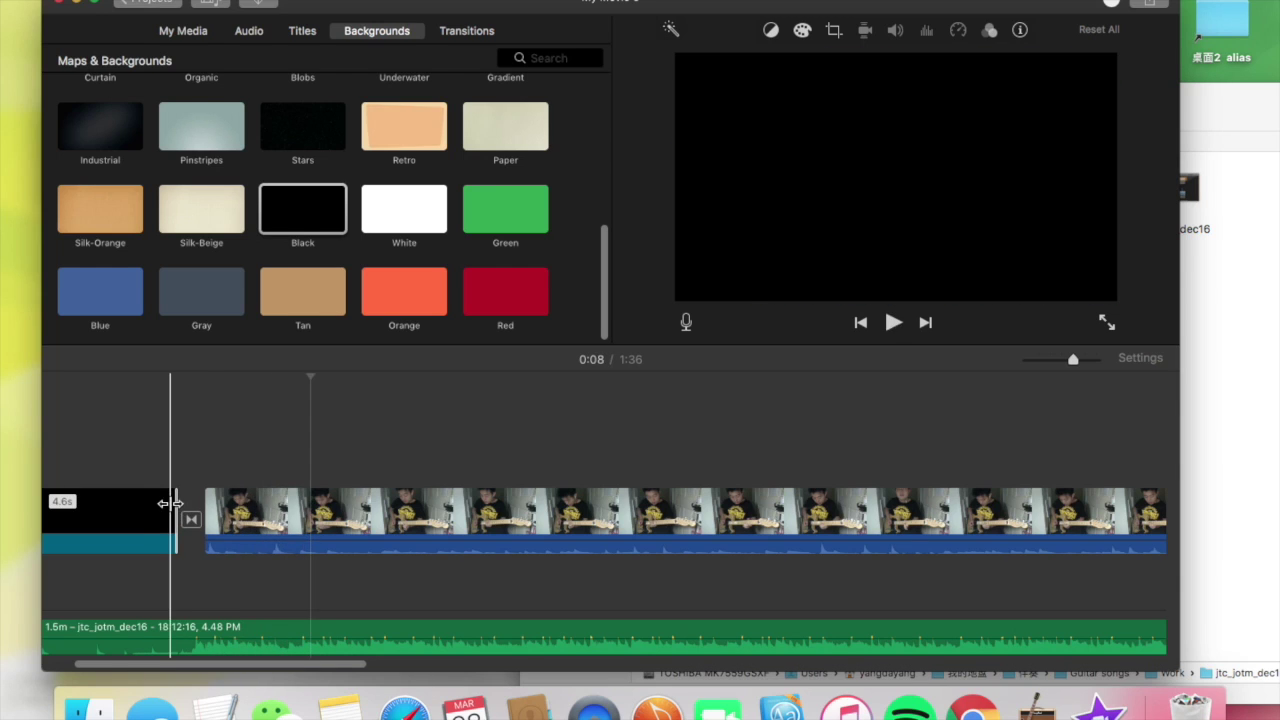
{"action": "key", "text": "space"}
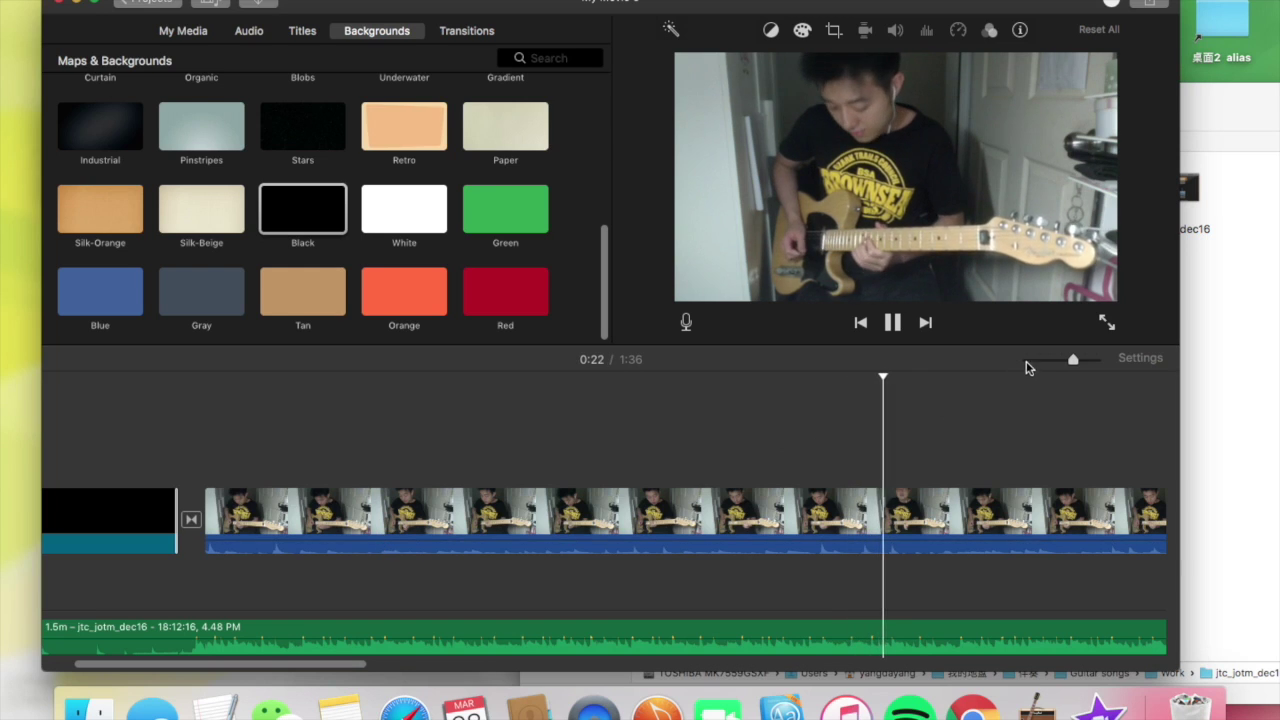
Append a Black background outro clip after the guitar video and preview the movie's ending.
{"action": "left_click_drag", "start_coordinate": [1073, 362], "coordinate": [1045, 375]}
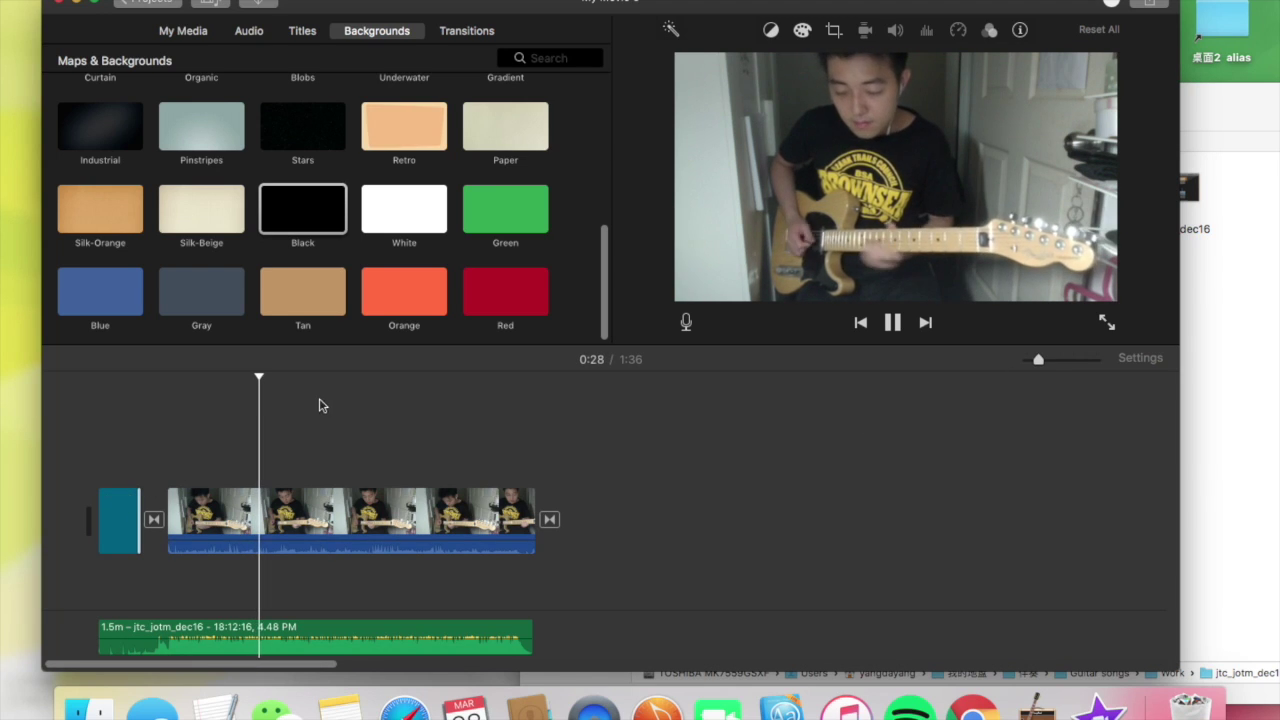
{"action": "left_click_drag", "start_coordinate": [298, 213], "coordinate": [562, 524]}
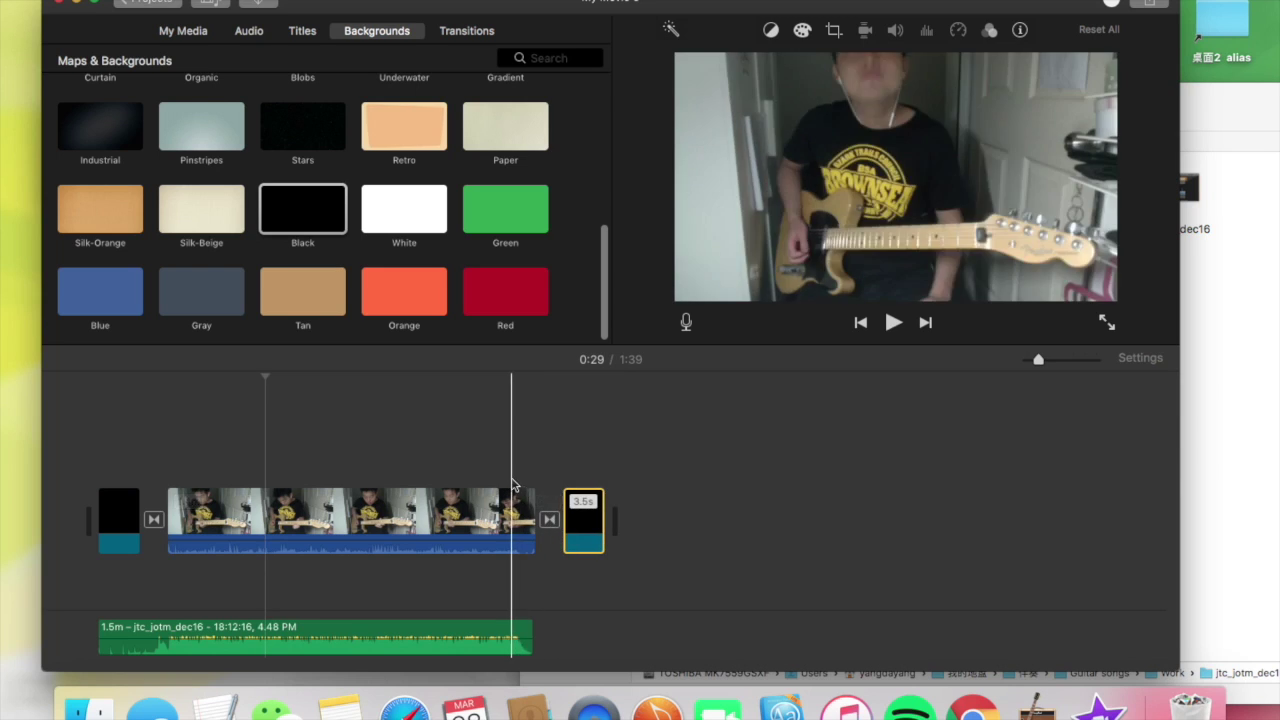
{"action": "left_click", "coordinate": [550, 520]}
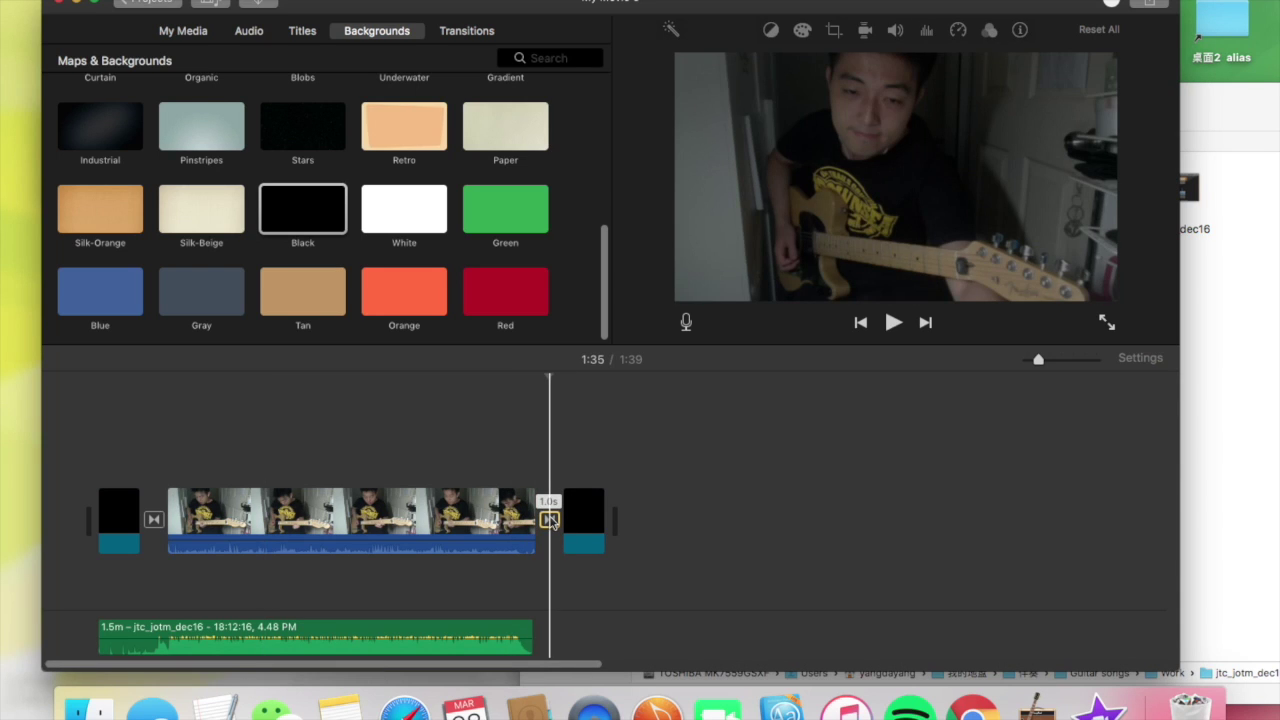
{"action": "key", "text": "Delete"}
{"action": "key", "text": "space"}
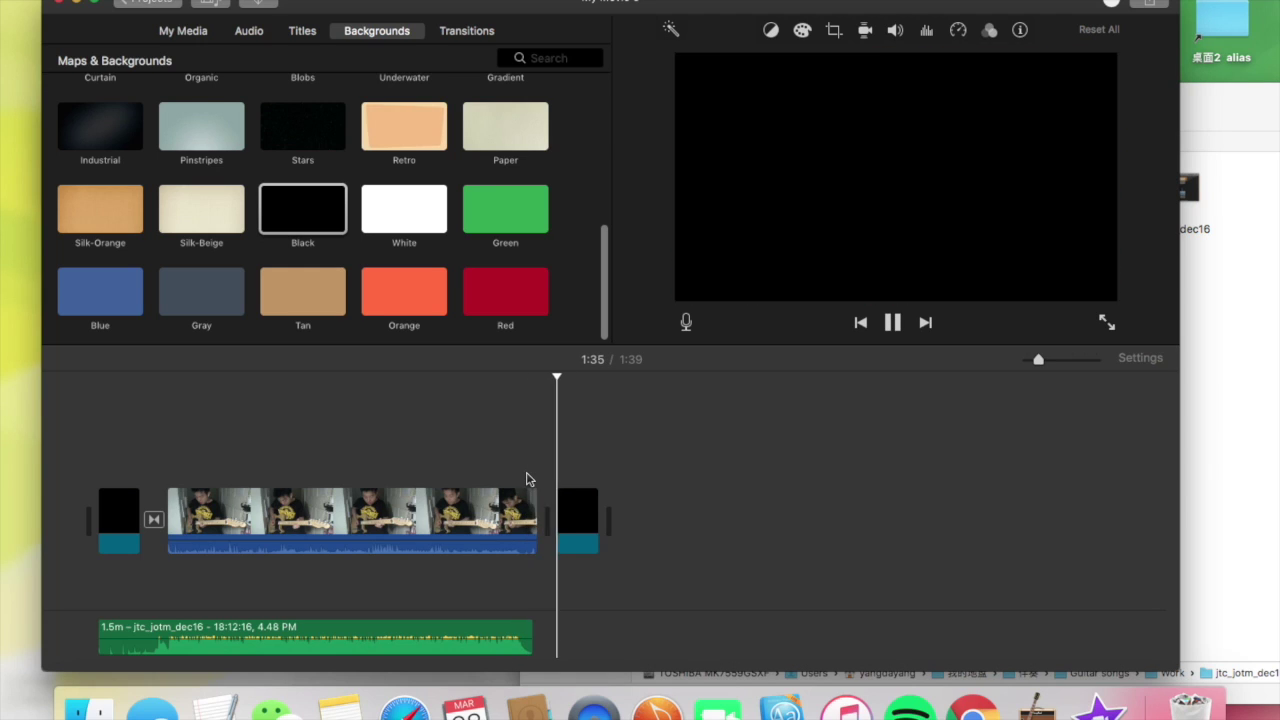
{"action": "left_click", "coordinate": [535, 468]}
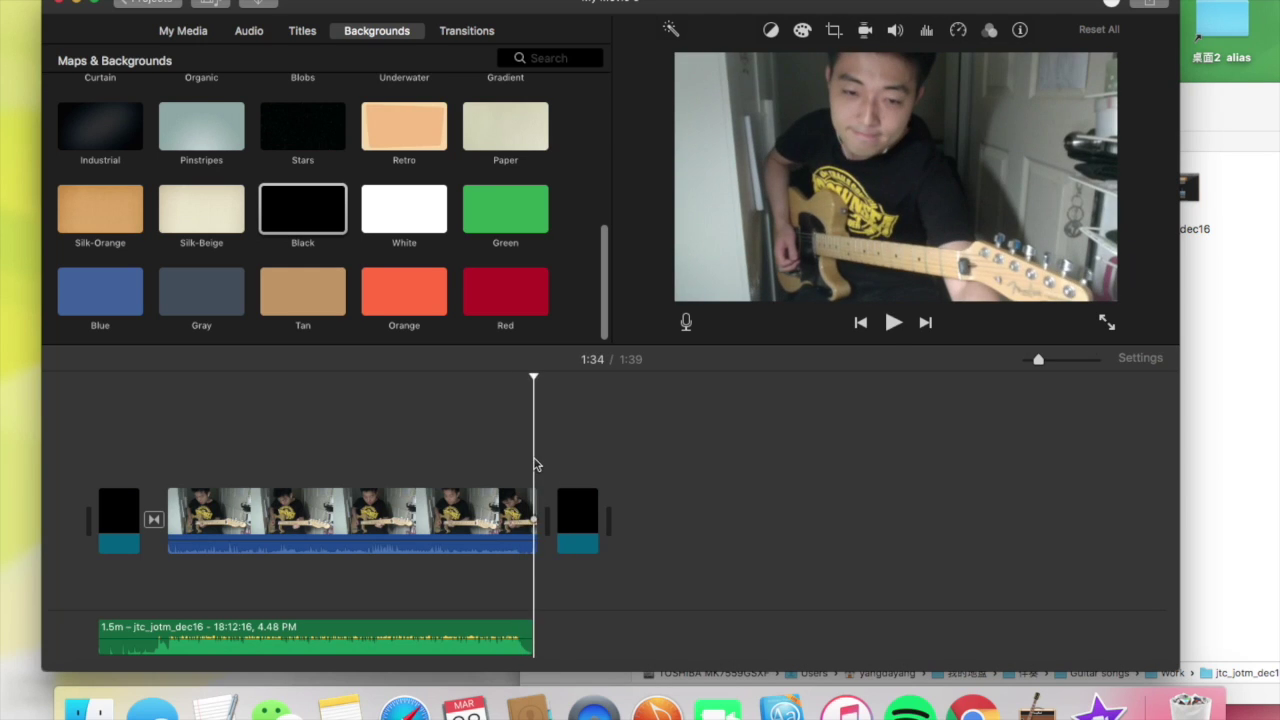
{"action": "key", "text": "space"}
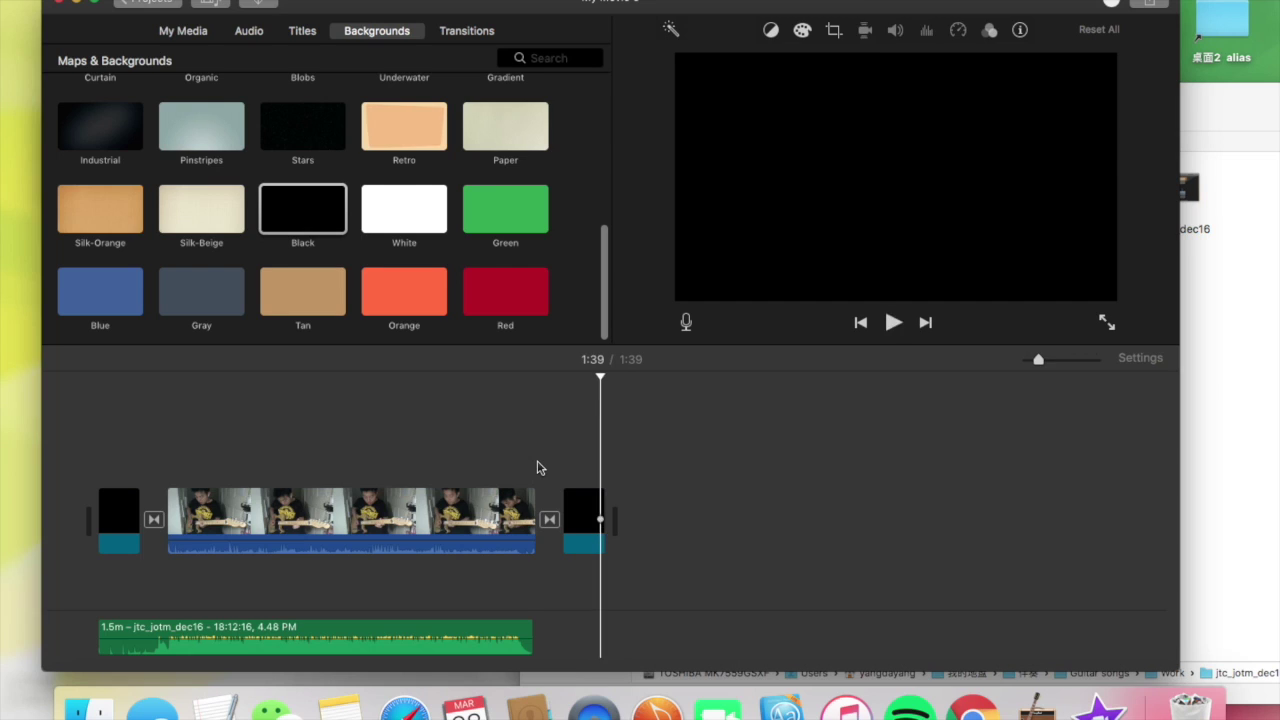
{"action": "left_click", "coordinate": [298, 36]}
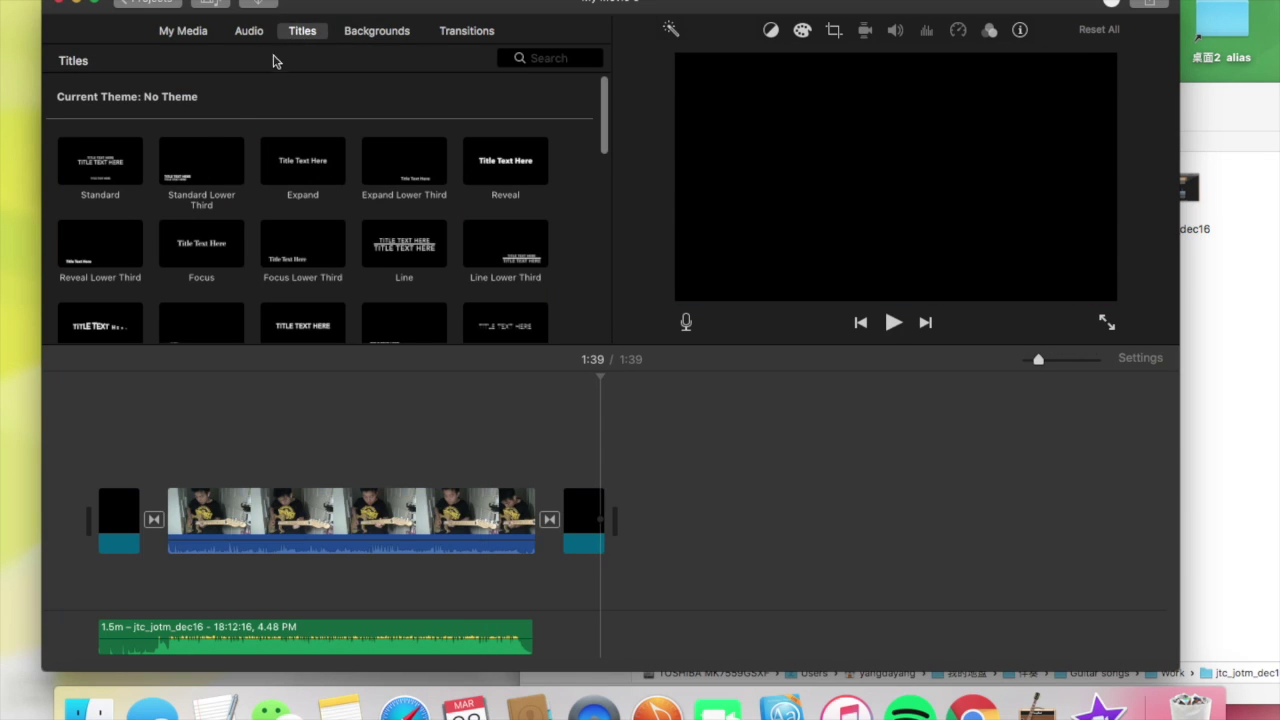
Place a Gravity title over the black intro and type 'EXAMPLE 1' as its text.
{"action": "scroll", "coordinate": [150, 172], "scroll_direction": "down", "scroll_amount": 1}
{"action": "left_click_drag", "start_coordinate": [276, 302], "coordinate": [96, 434]}
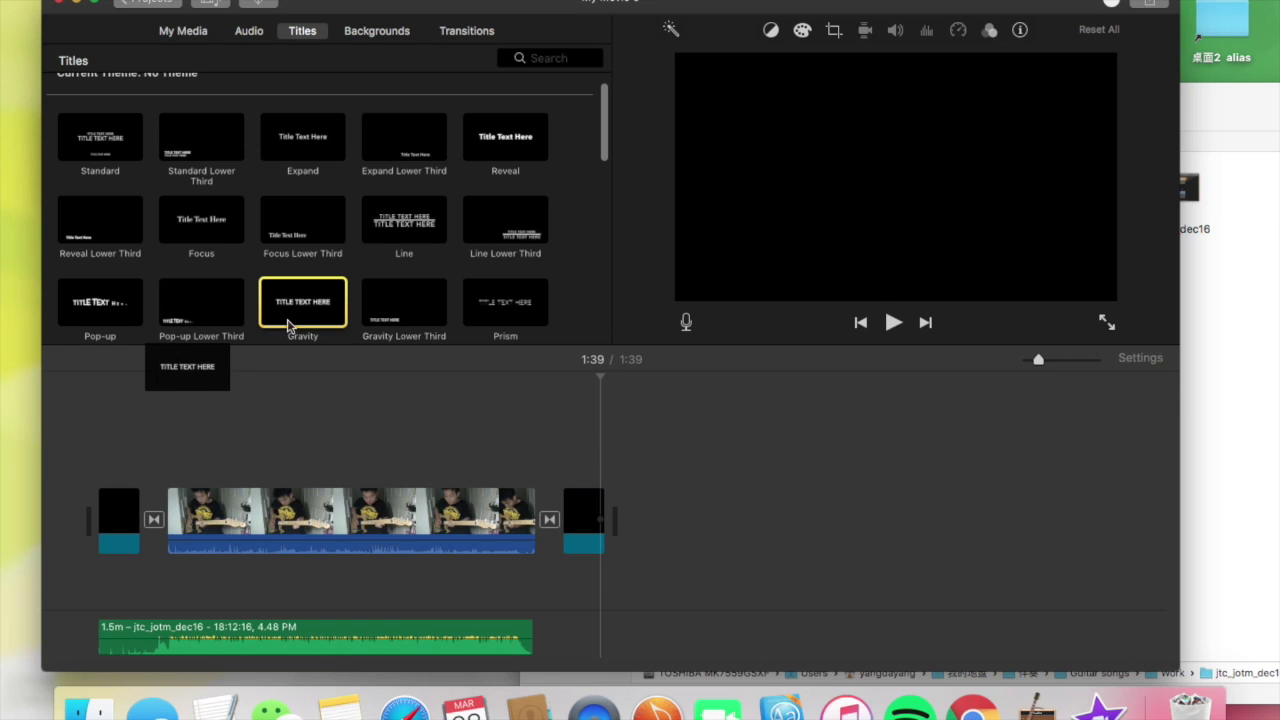
{"action": "left_click_drag", "start_coordinate": [289, 325], "coordinate": [110, 477]}
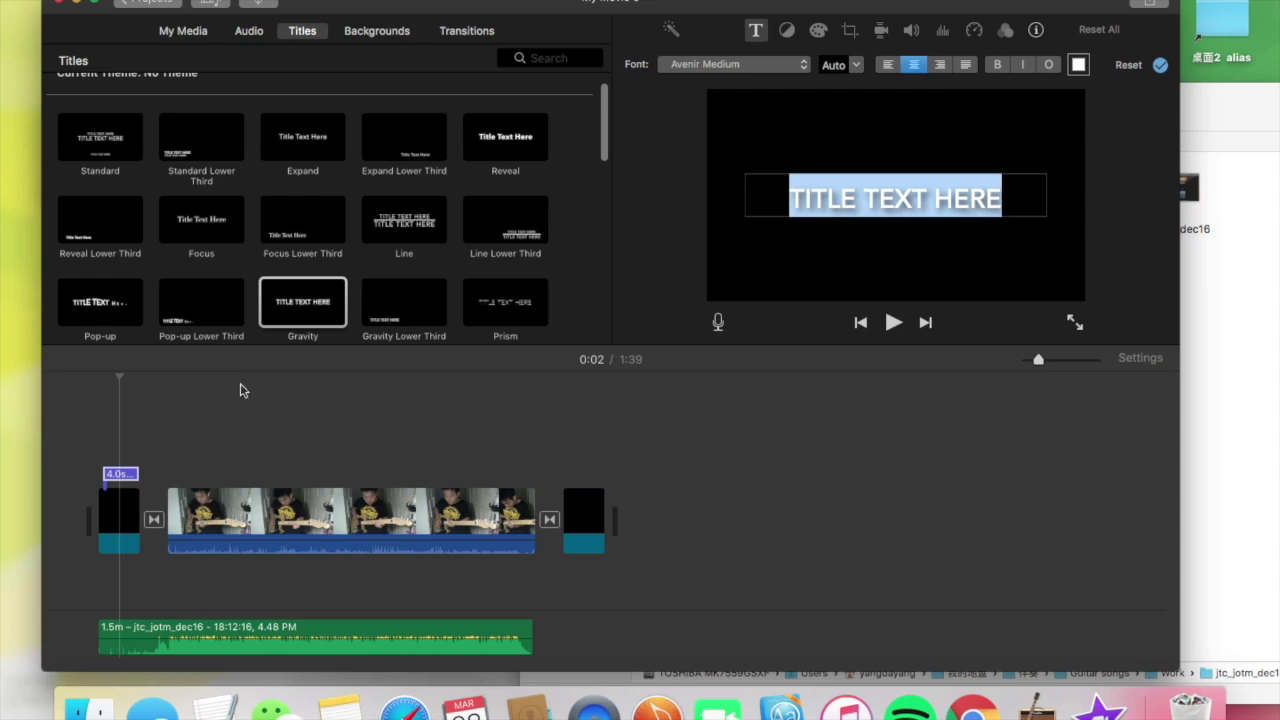
{"action": "type", "text": "EXAMPL"}
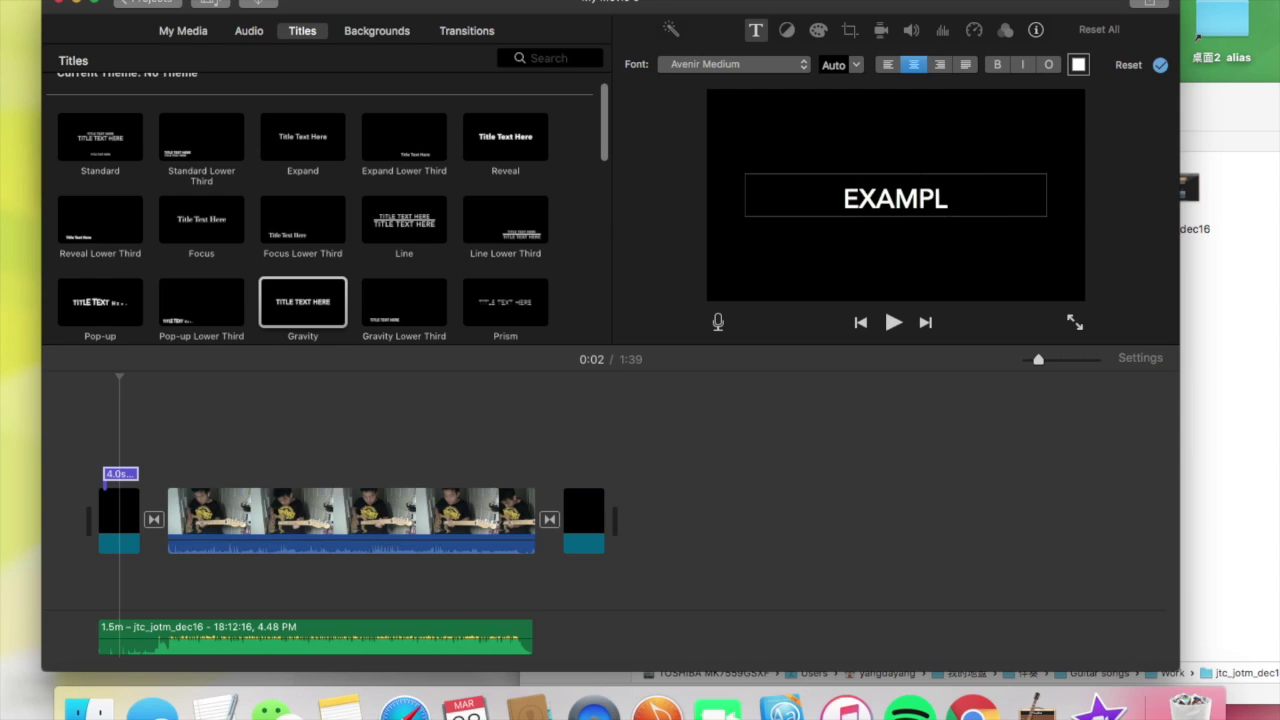
{"action": "type", "text": "E 1"}
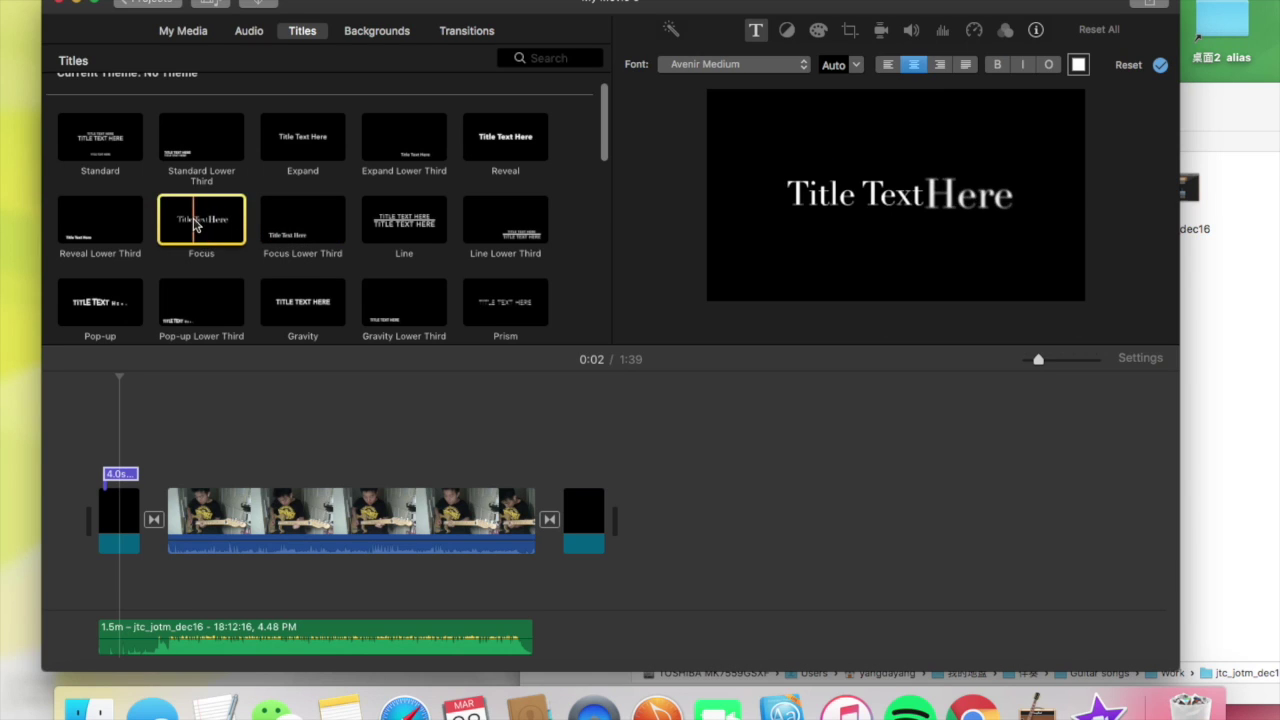
Place a Focus title over the closing black clip and change its text to 'Thank For Watching'.
{"action": "left_click_drag", "start_coordinate": [196, 226], "coordinate": [425, 338]}
{"action": "left_click_drag", "start_coordinate": [583, 456], "coordinate": [578, 480]}
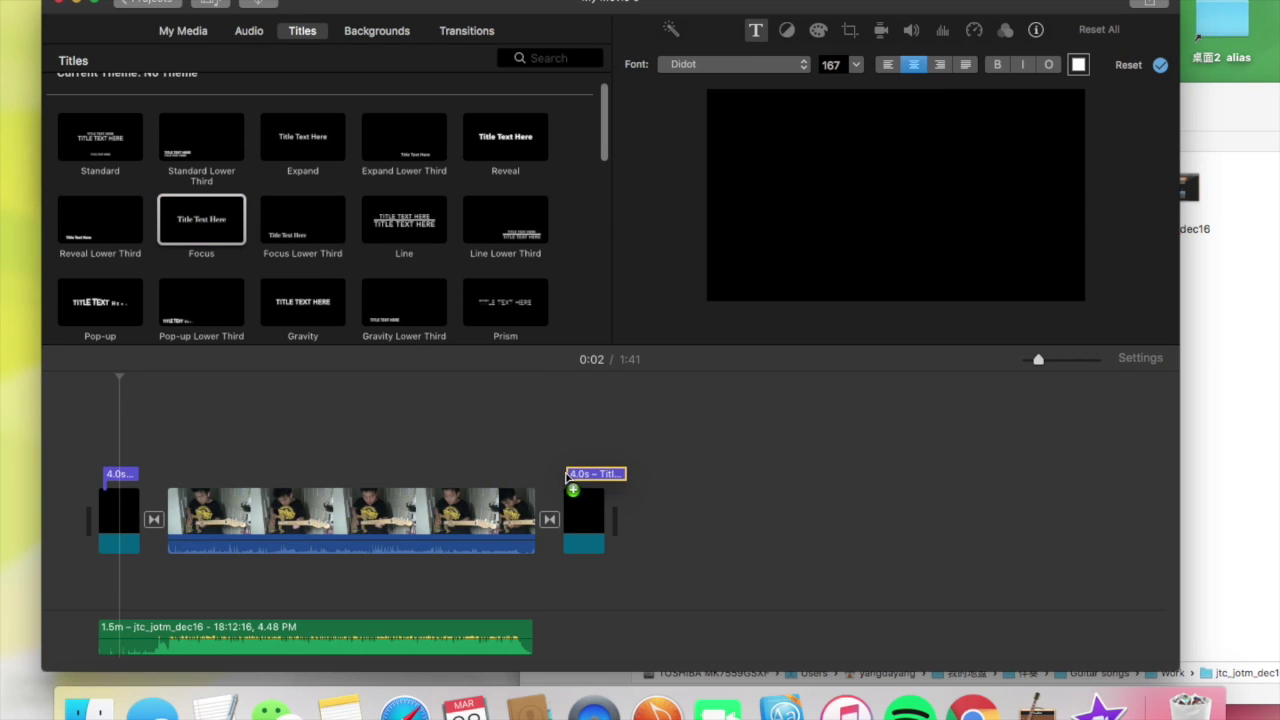
{"action": "double_click", "coordinate": [810, 198]}
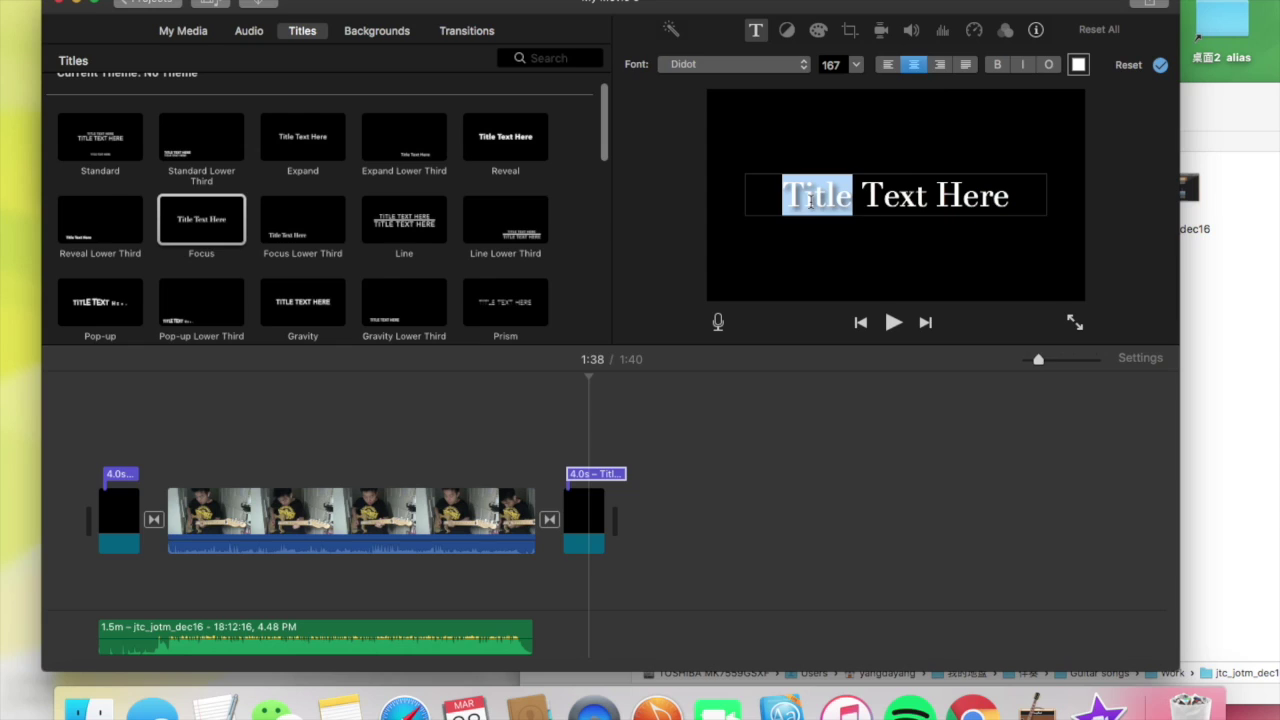
{"action": "triple_click", "coordinate": [810, 200]}
{"action": "type", "text": "Th"}
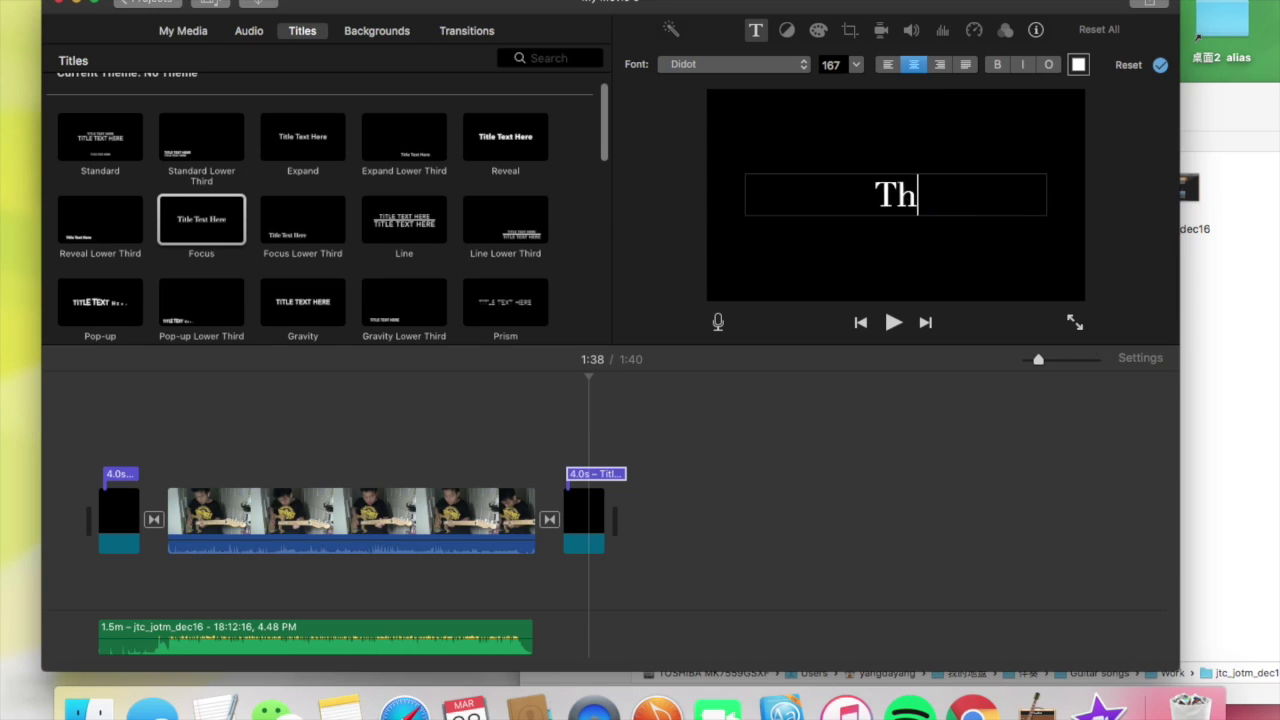
{"action": "type", "text": "ank for wat"}
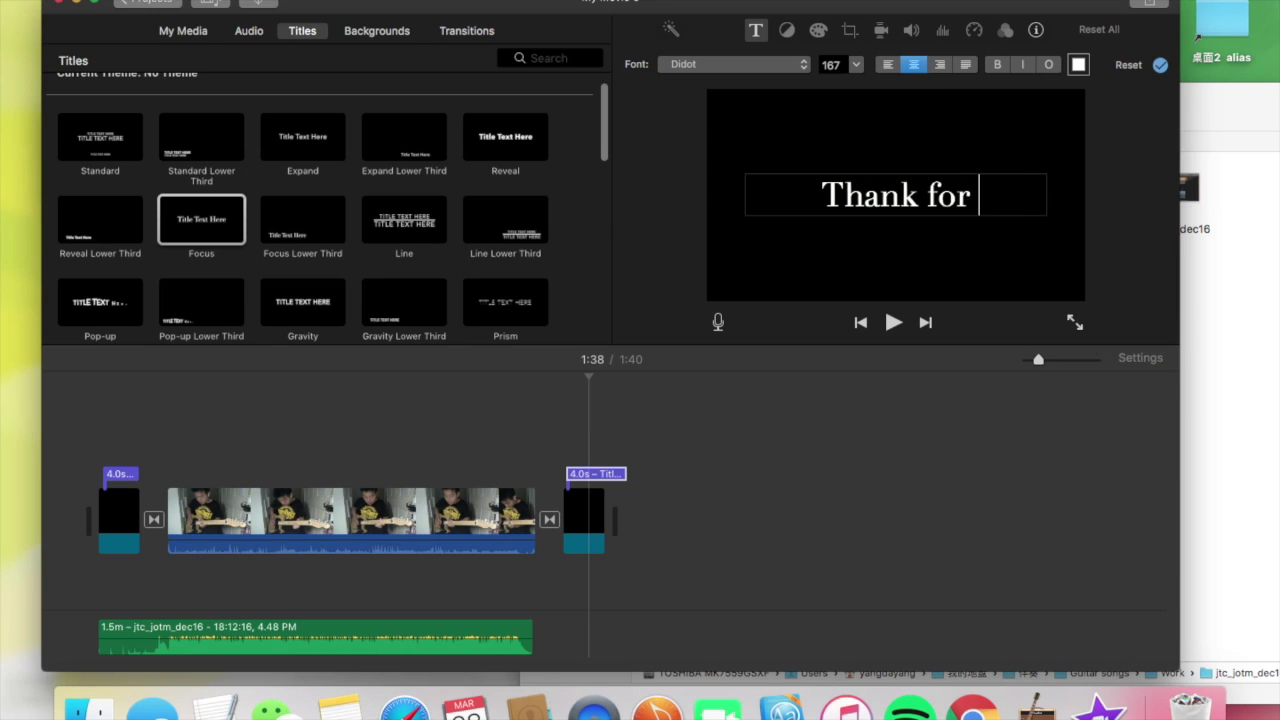
{"action": "key", "text": "BackSpace"}
{"action": "key", "text": "BackSpace"}
{"action": "key", "text": "BackSpace"}
{"action": "key", "text": "BackSpace"}
{"action": "key", "text": "BackSpace"}
{"action": "key", "text": "BackSpace"}
{"action": "key", "text": "BackSpace"}
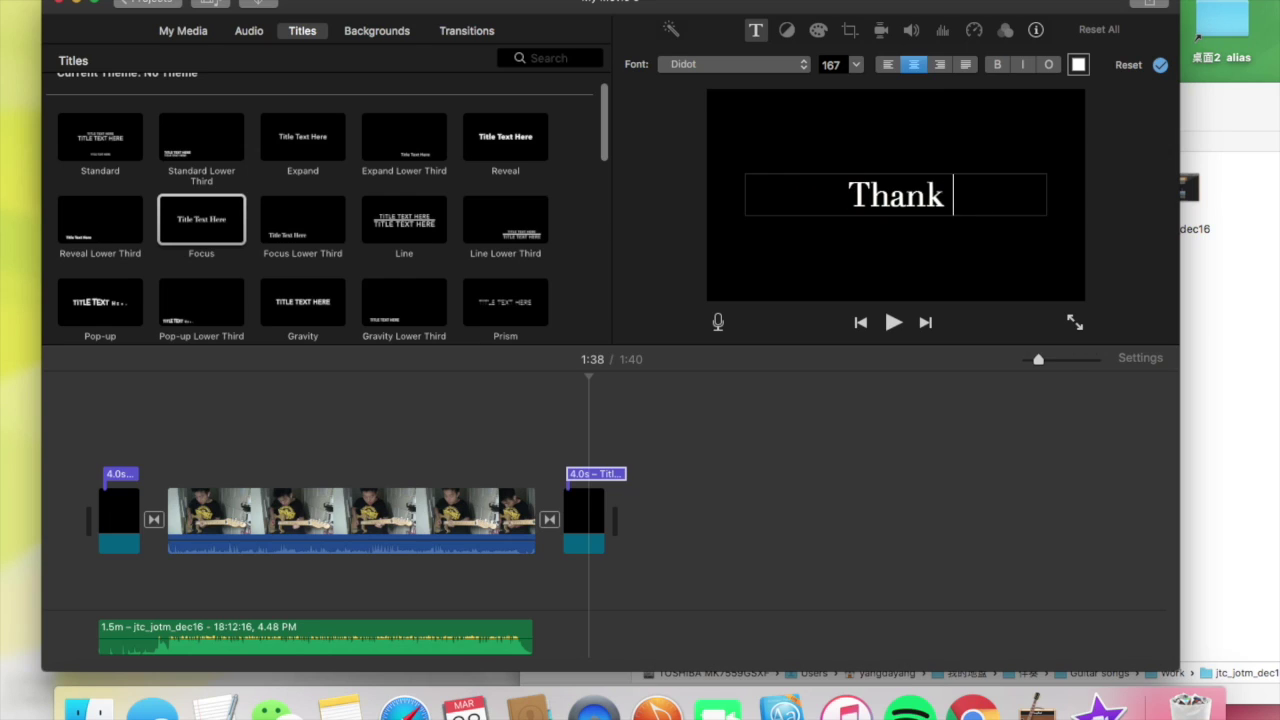
{"action": "type", "text": "For Wa"}
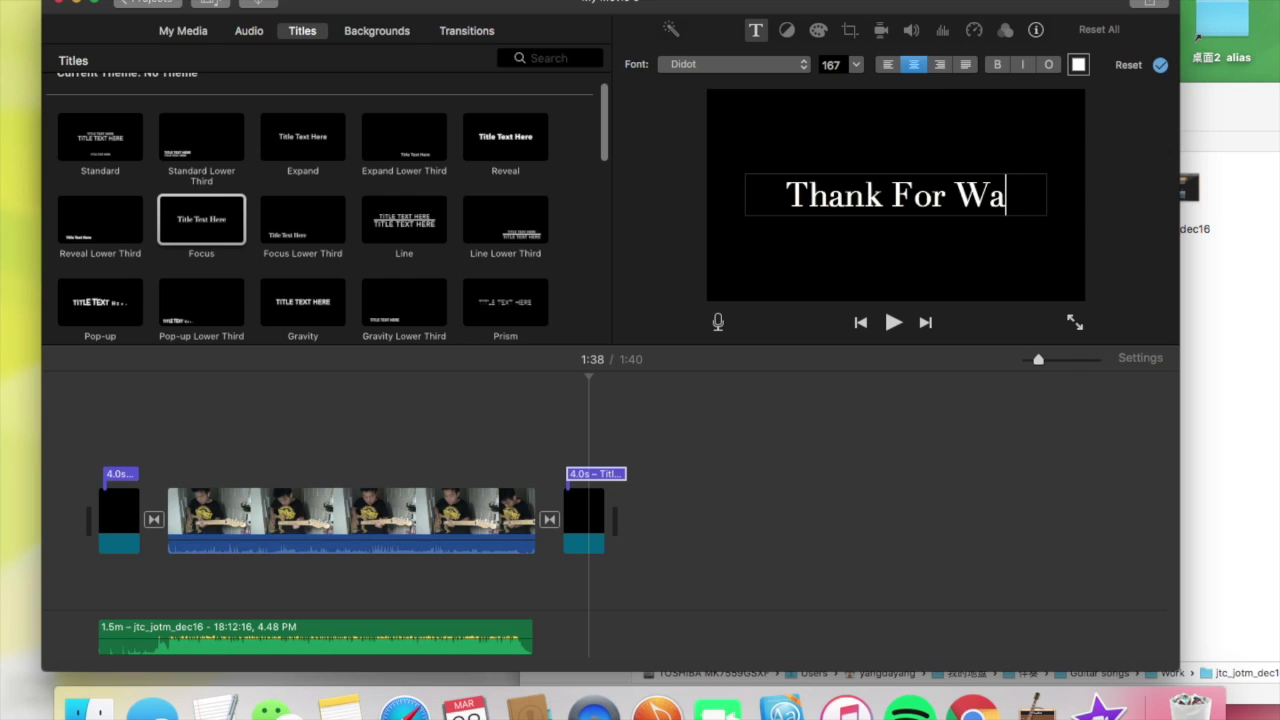
{"action": "type", "text": "tci=hi"}
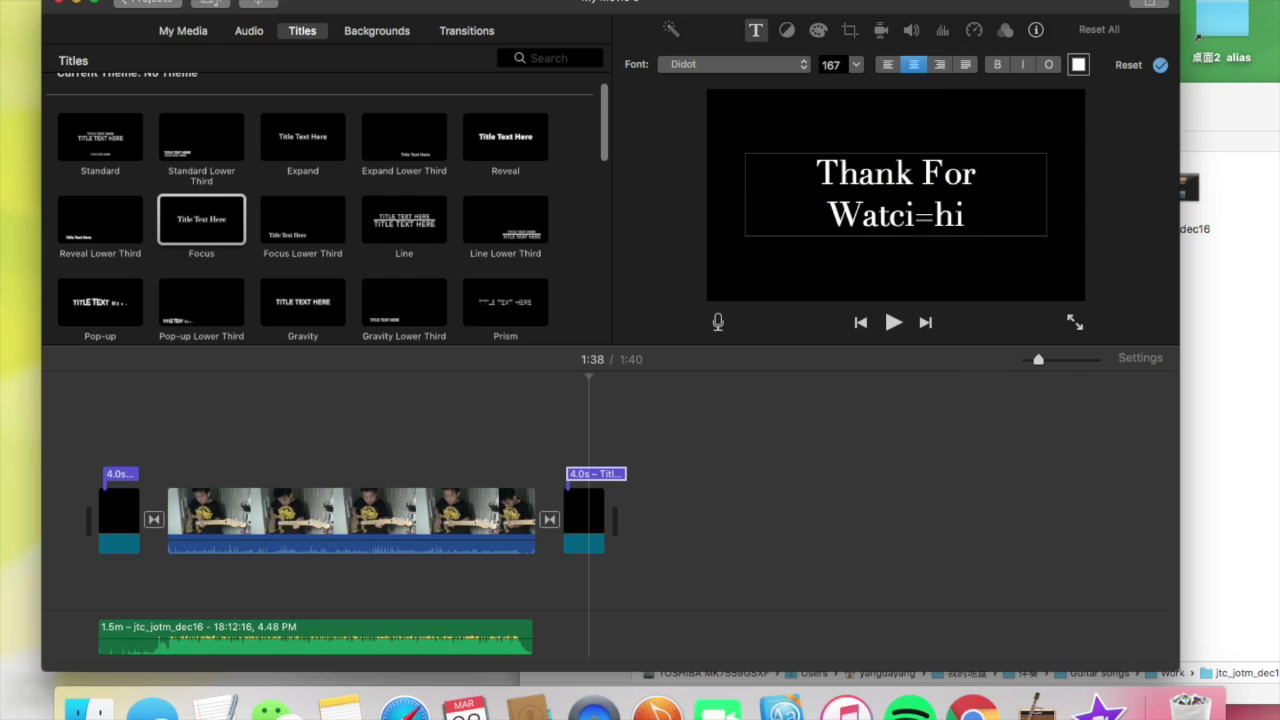
{"action": "type", "text": "==="}
{"action": "key", "text": "BackSpace"}
{"action": "key", "text": "BackSpace"}
{"action": "key", "text": "BackSpace"}
{"action": "key", "text": "BackSpace"}
{"action": "key", "text": "BackSpace"}
{"action": "key", "text": "BackSpace"}
{"action": "key", "text": "BackSpace"}
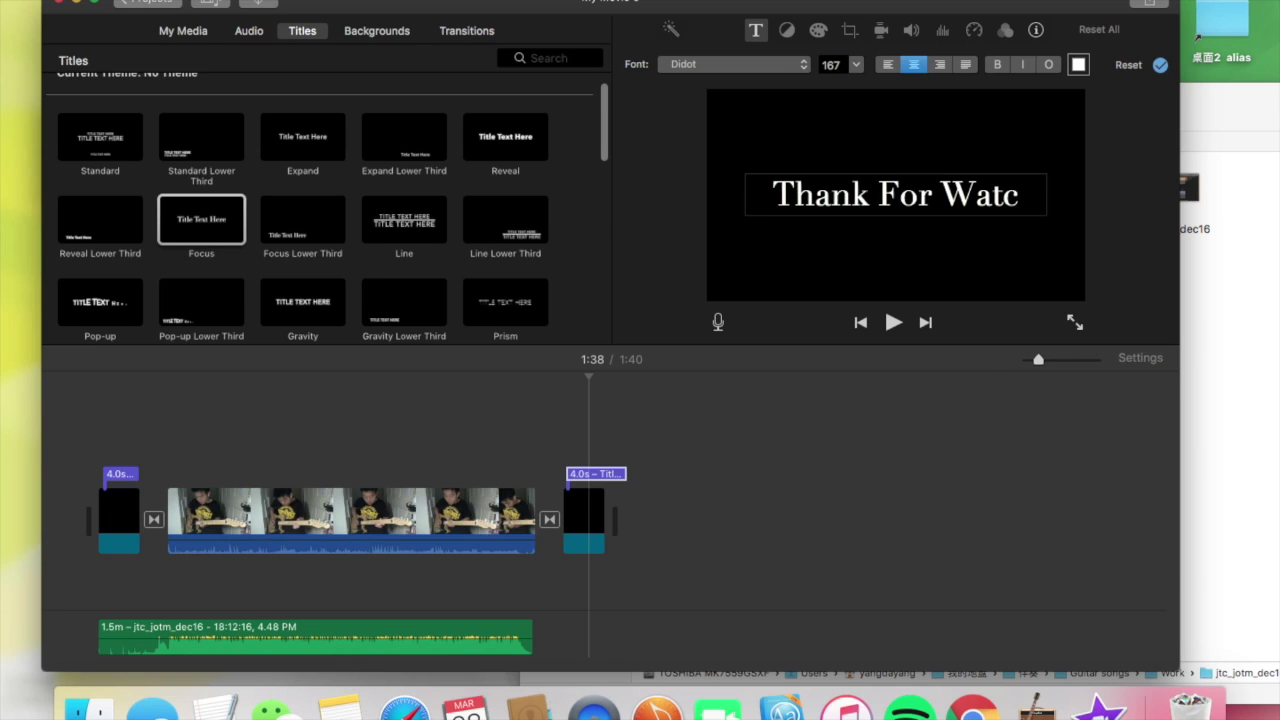
{"action": "type", "text": "hing"}
Set the closing title's font size to 124 and preview its animation.
{"action": "key", "text": "super+a"}
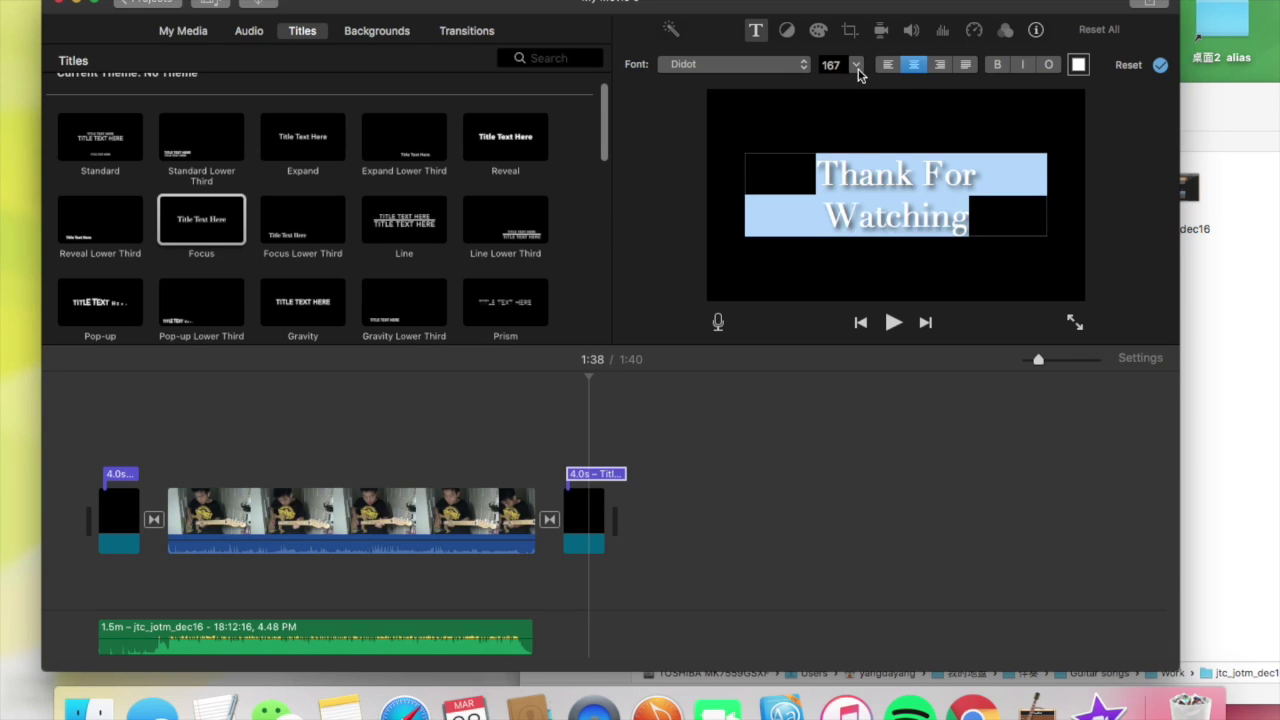
{"action": "left_click", "coordinate": [856, 66]}
{"action": "left_click", "coordinate": [836, 157]}
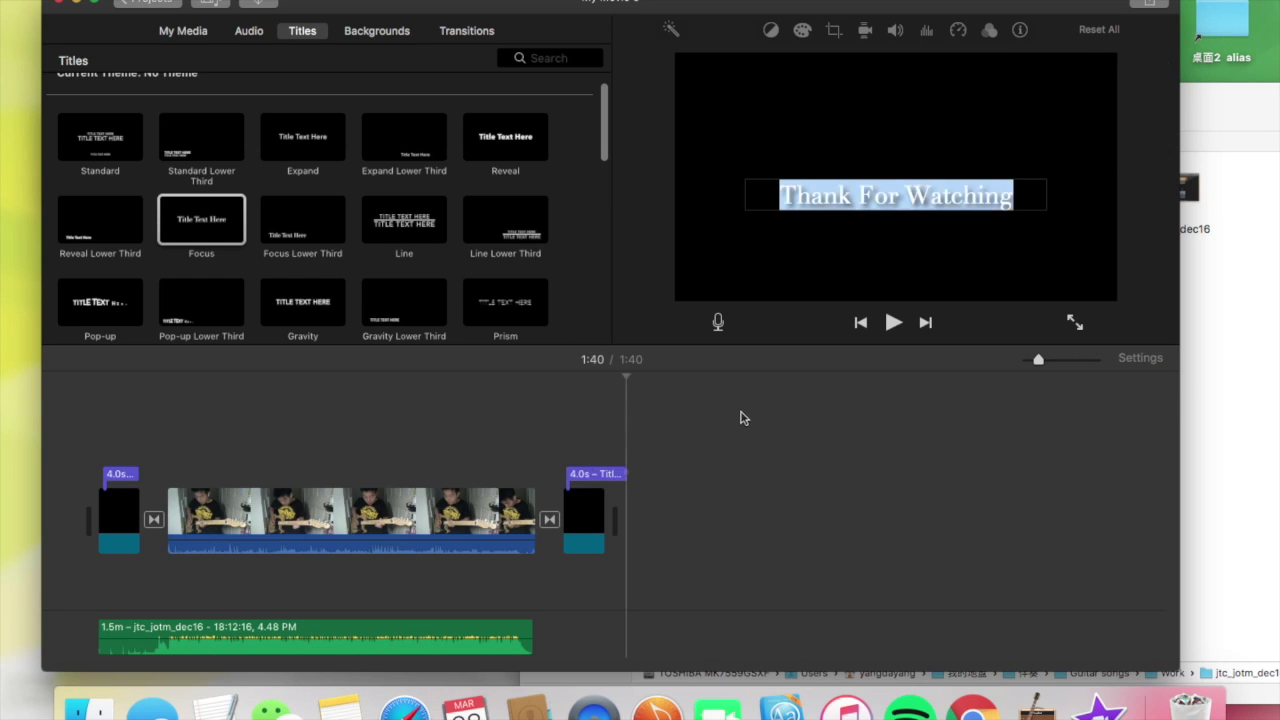
{"action": "key", "text": "space"}
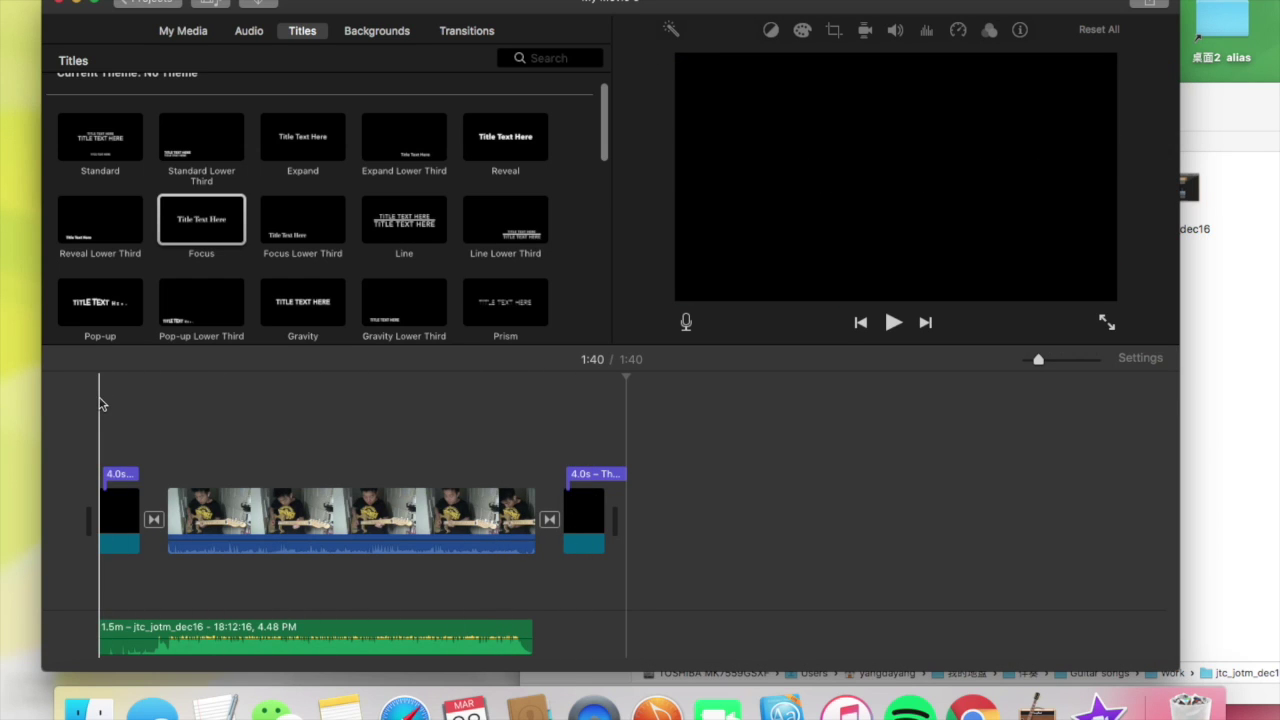
{"action": "key", "text": "space"}
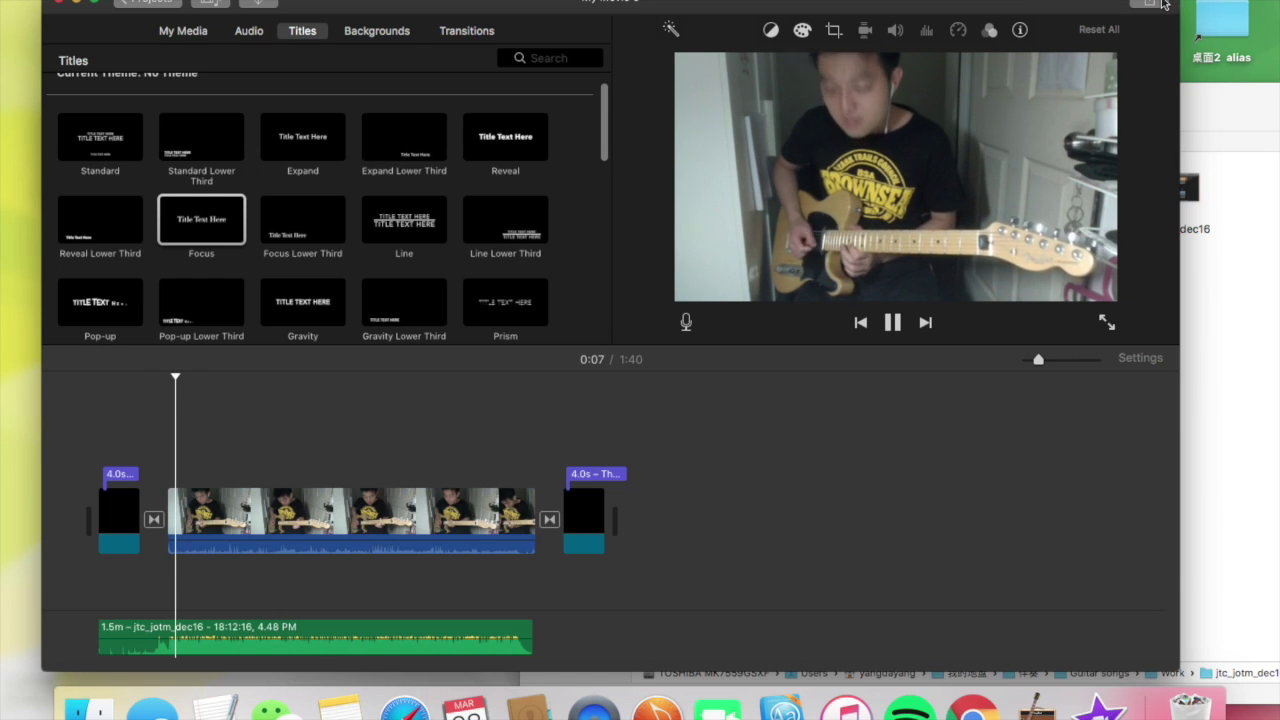
{"action": "key", "text": "space"}
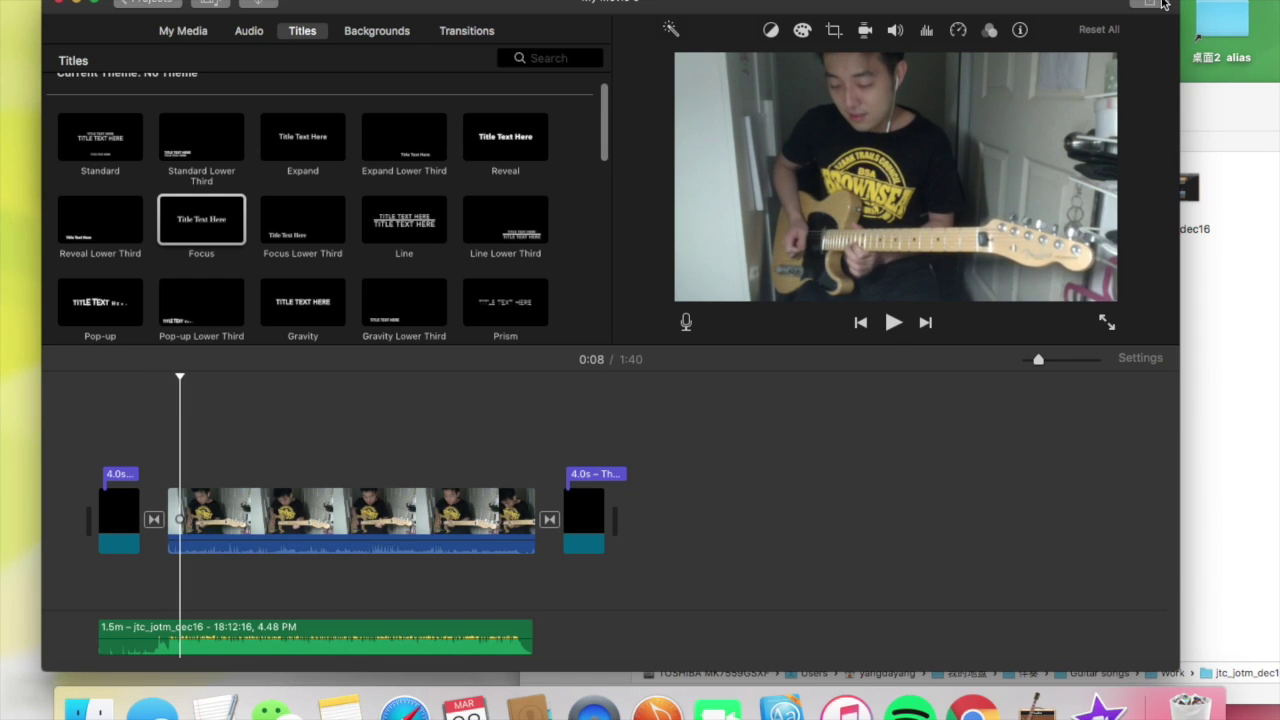
{"action": "left_click", "coordinate": [1152, 4]}
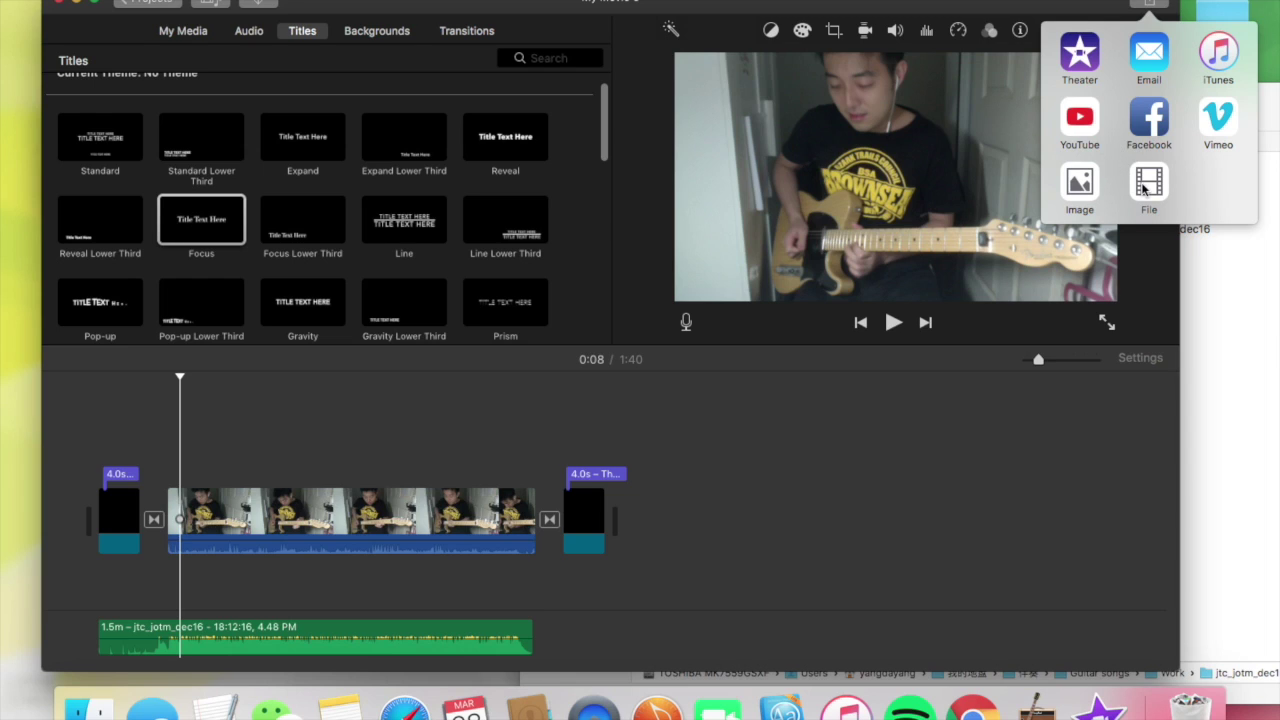
{"action": "left_click", "coordinate": [1147, 185]}
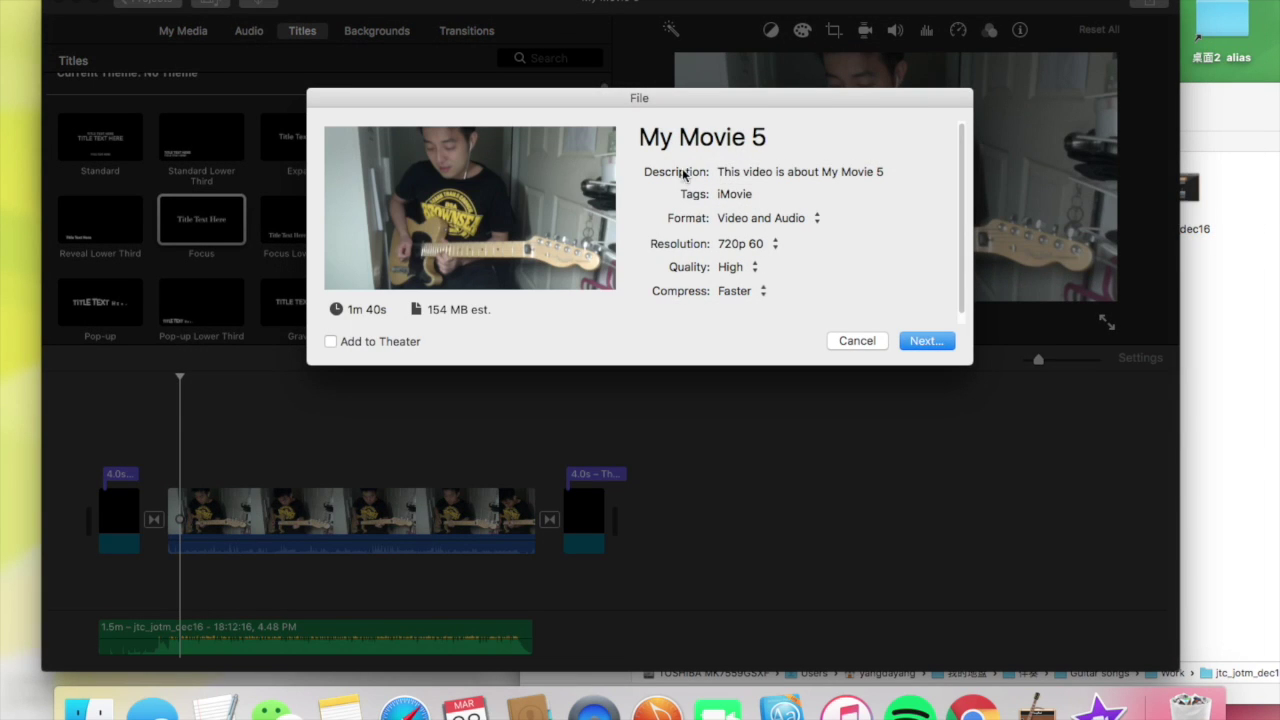
{"action": "left_click", "coordinate": [711, 142]}
{"action": "triple_click", "coordinate": [711, 146]}
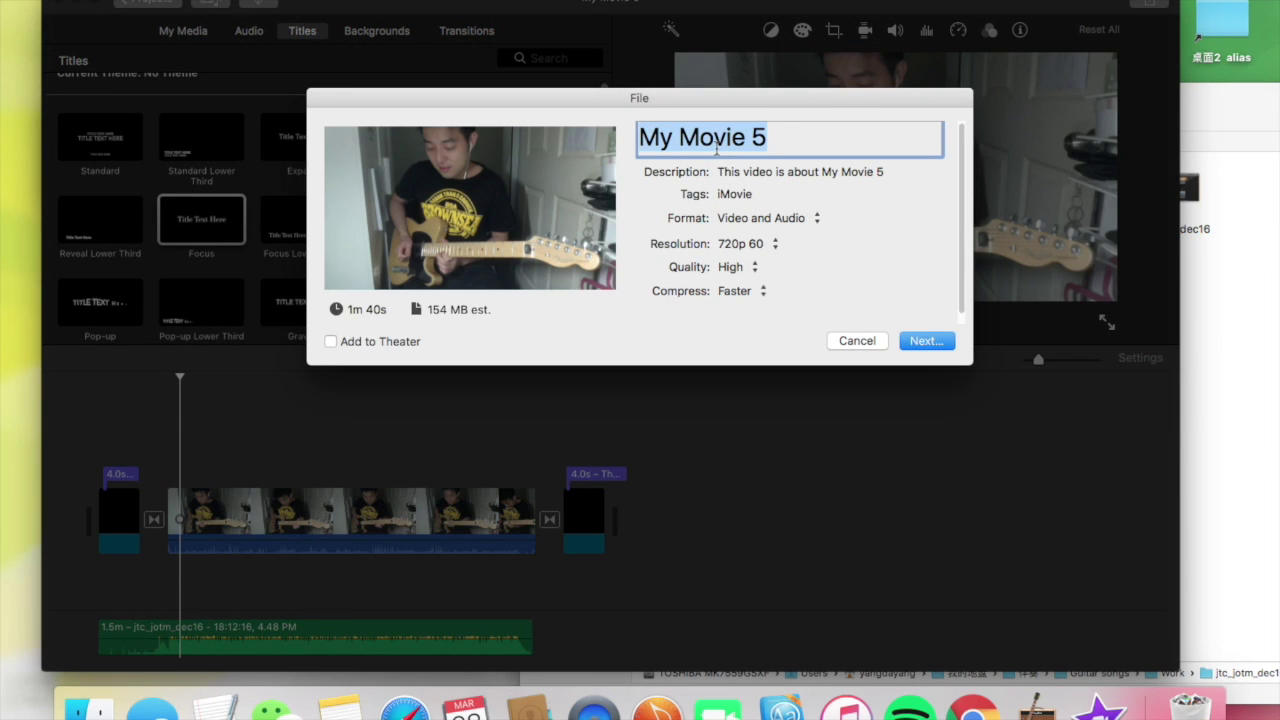
{"action": "type", "text": "T"}
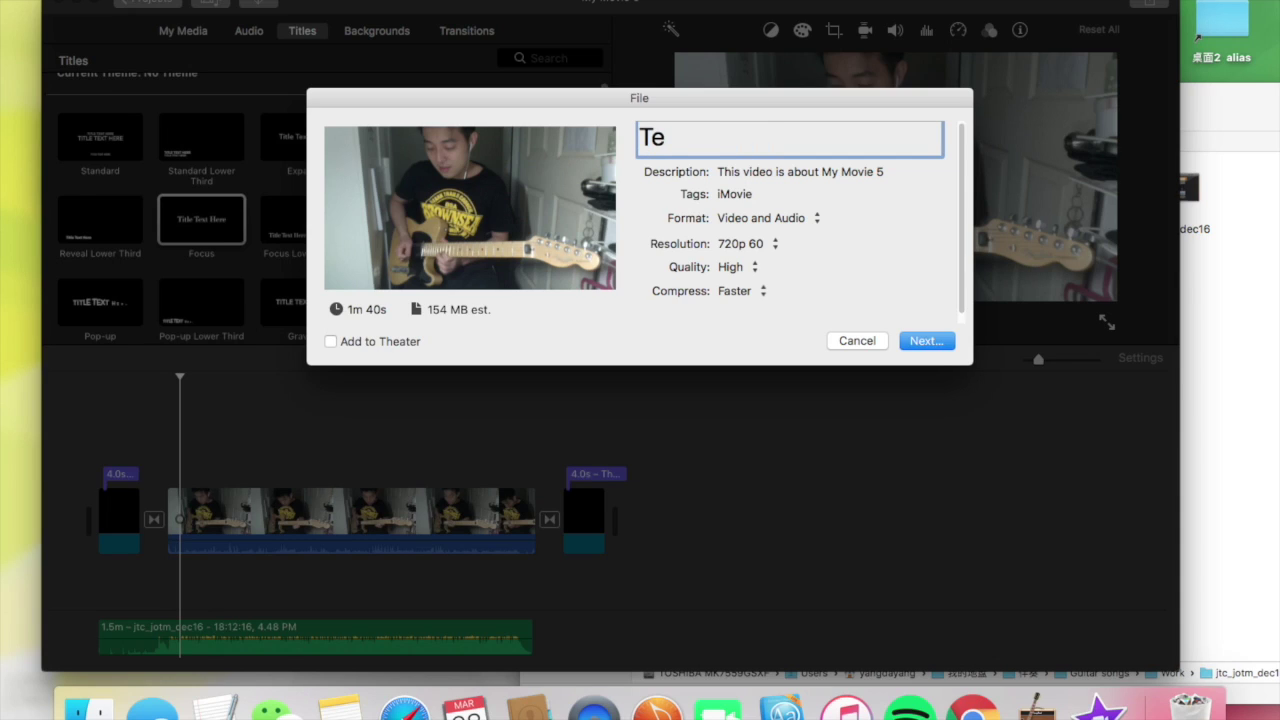
{"action": "key", "text": "BackSpace"}
{"action": "type", "text": "examp"}
{"action": "key", "text": "Return"}
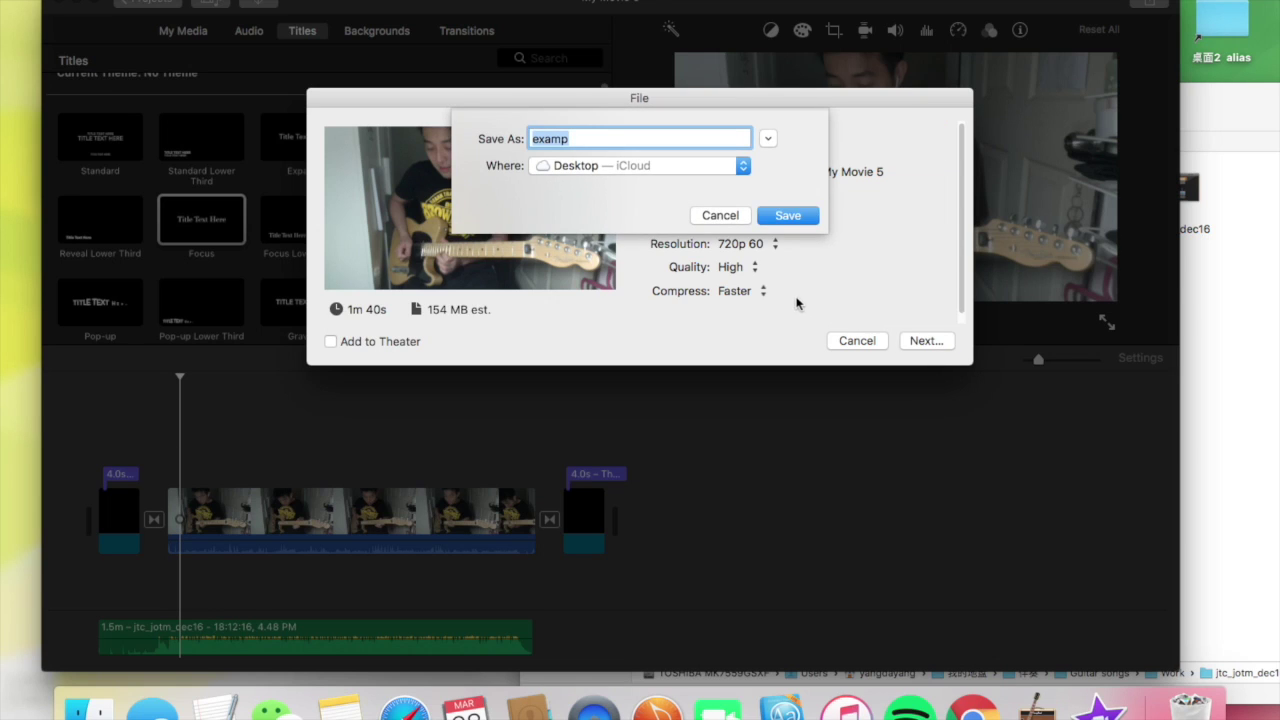
{"action": "left_click", "coordinate": [719, 214]}
{"action": "left_click", "coordinate": [857, 340]}
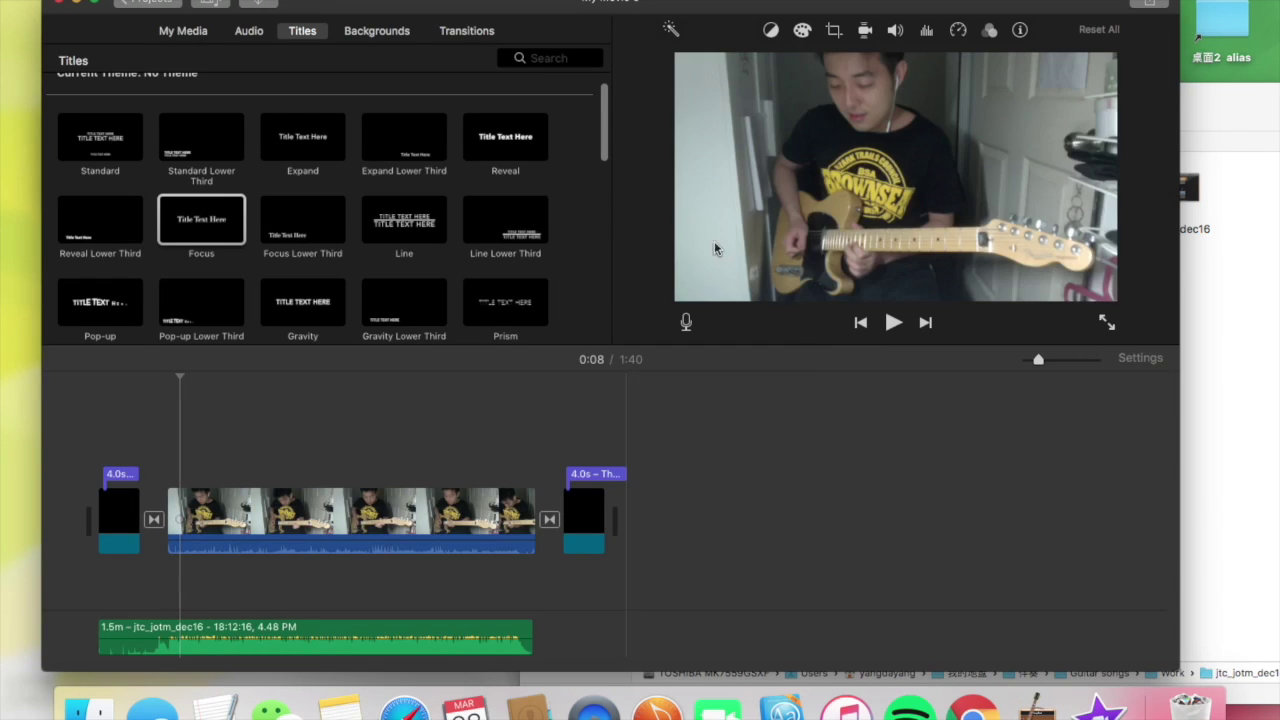